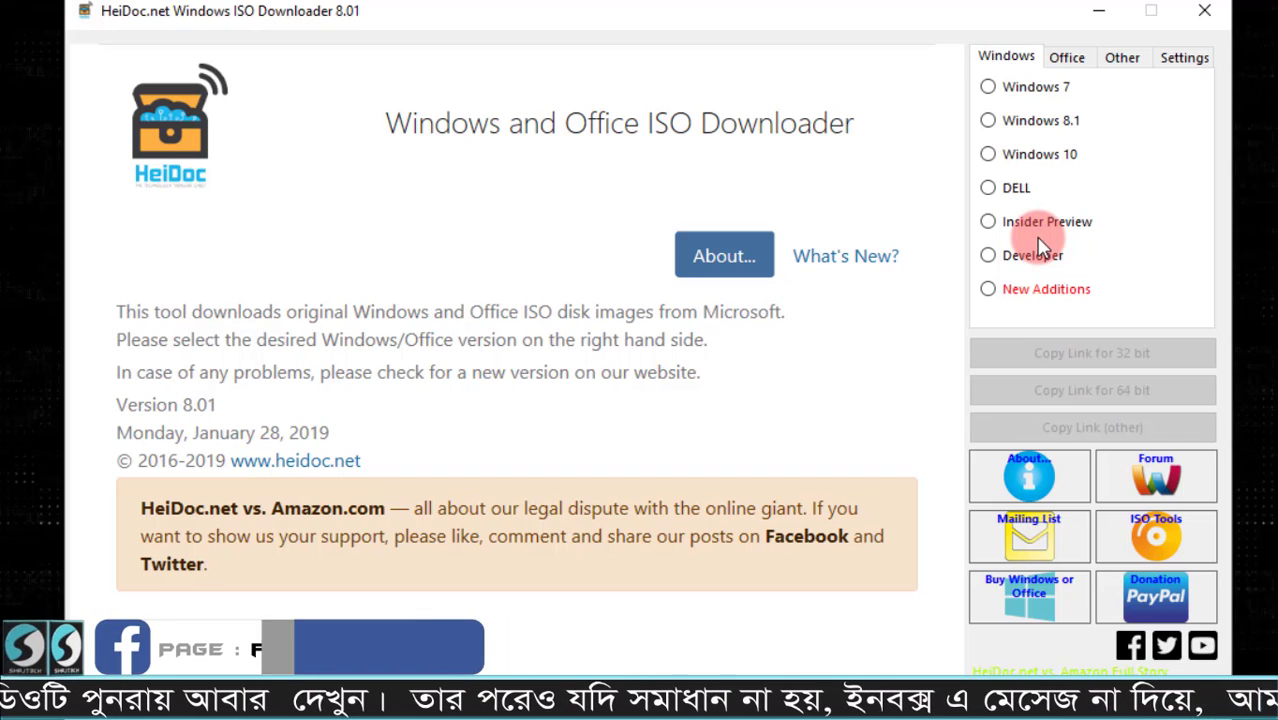
Step: Browse the Office and Other product lists, and select Windows 10 in the Windows product list
left_click(1067, 60)
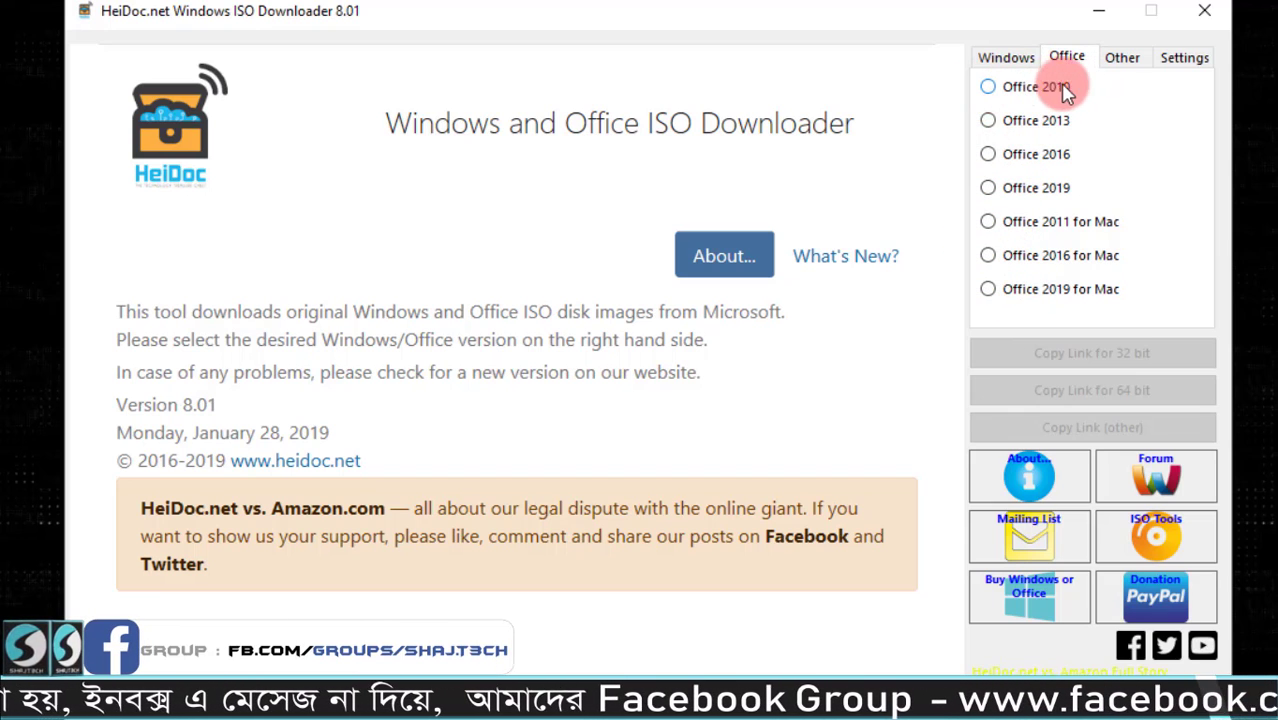
left_click(1124, 60)
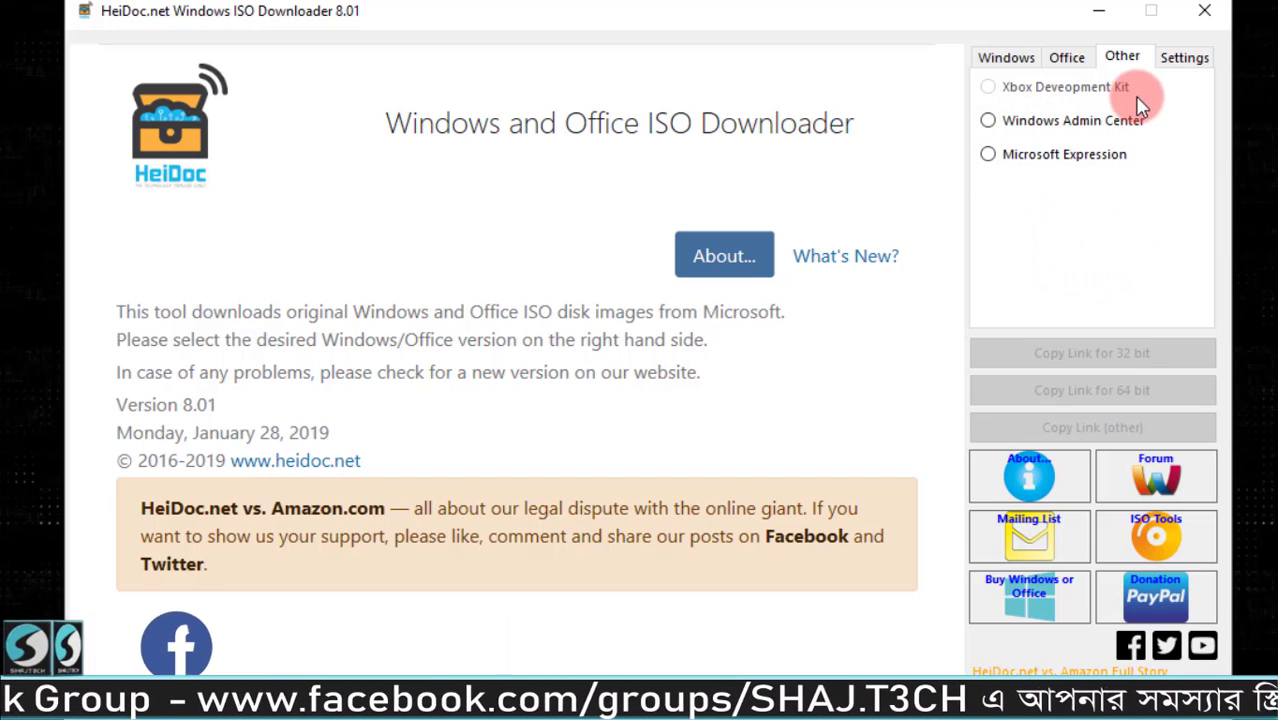
left_click(1008, 62)
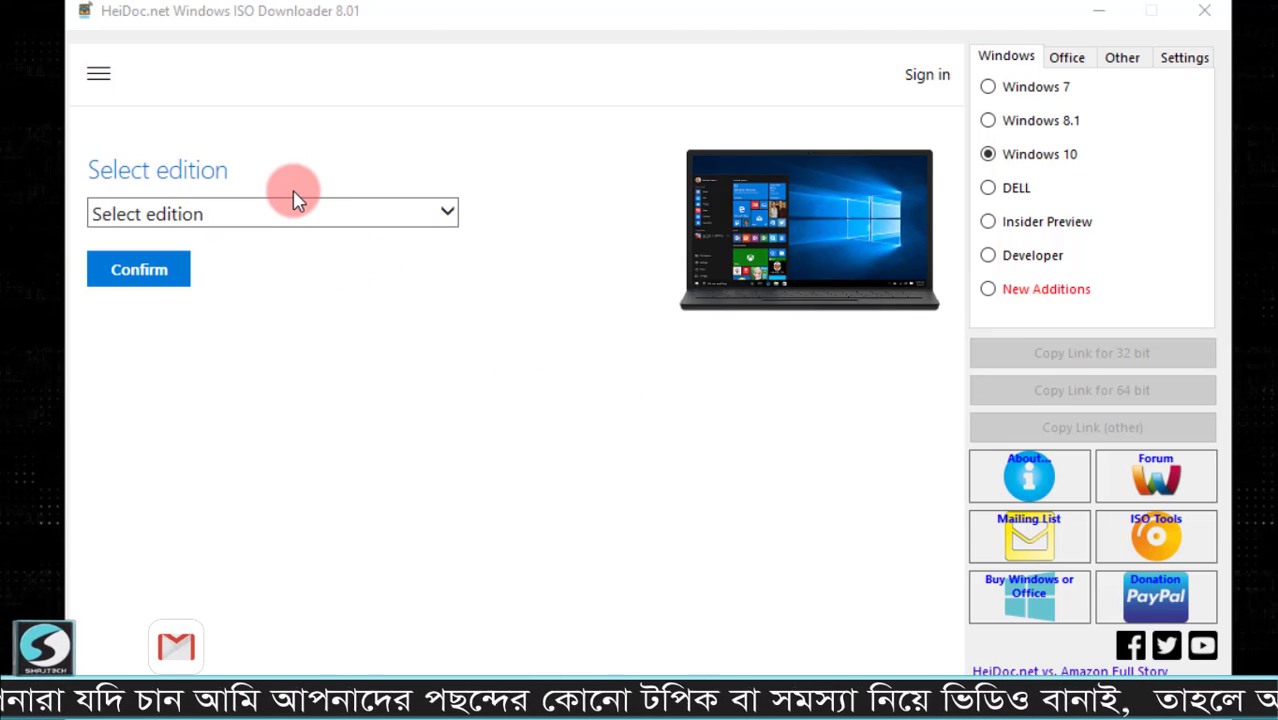
Step: Select and confirm the Windows 10 Home/Pro edition under Windows 10 October 2018 Update - November 2018
left_click(94, 80)
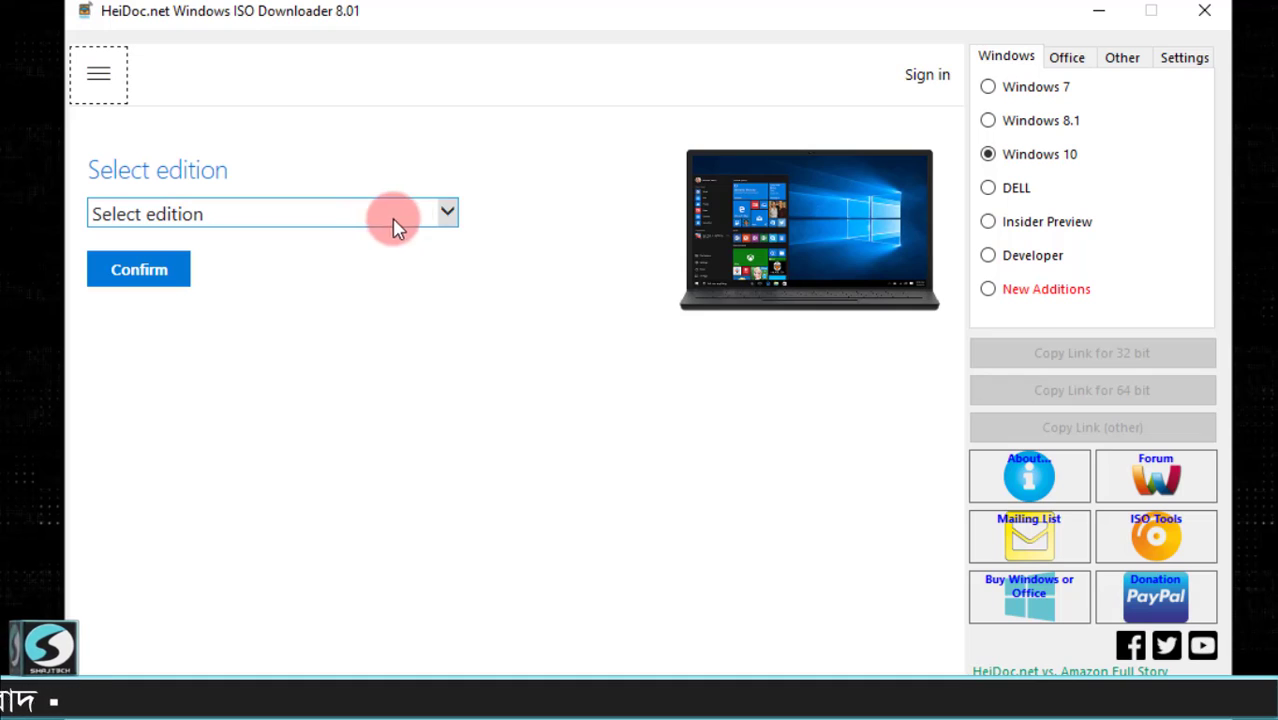
left_click(448, 213)
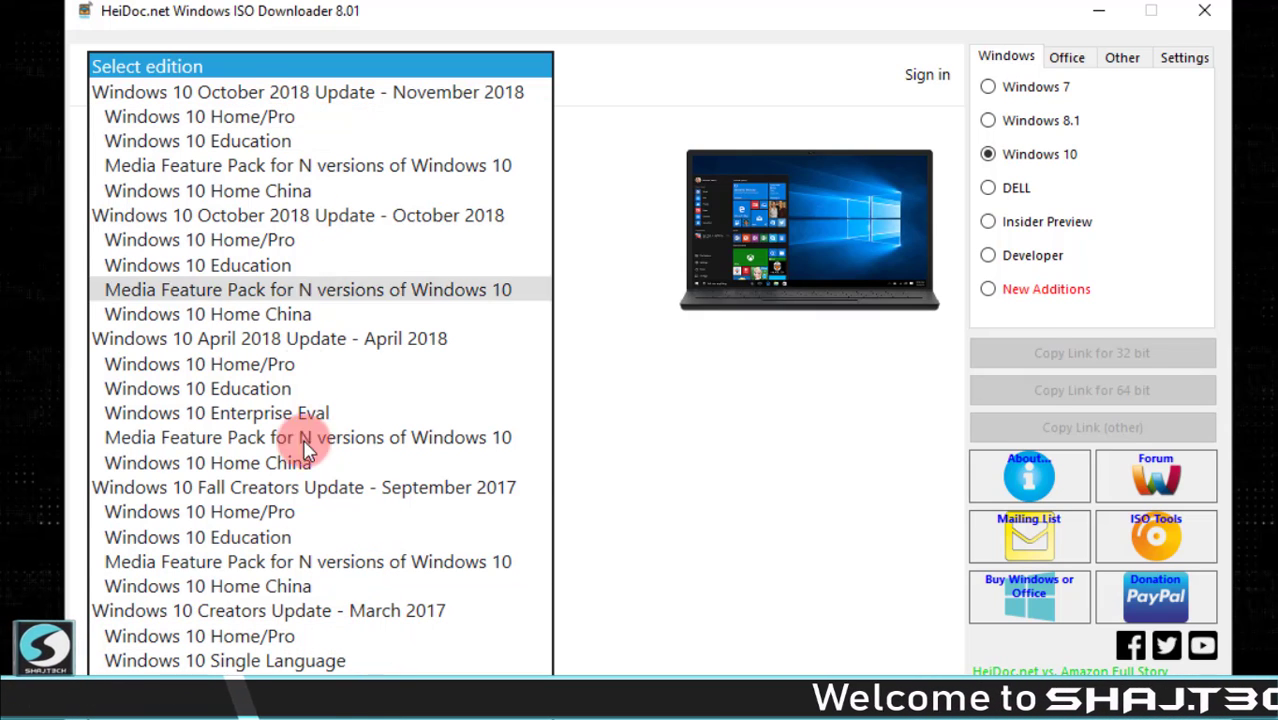
scroll(300, 491, "down", 12)
scroll(305, 530, "down", 2)
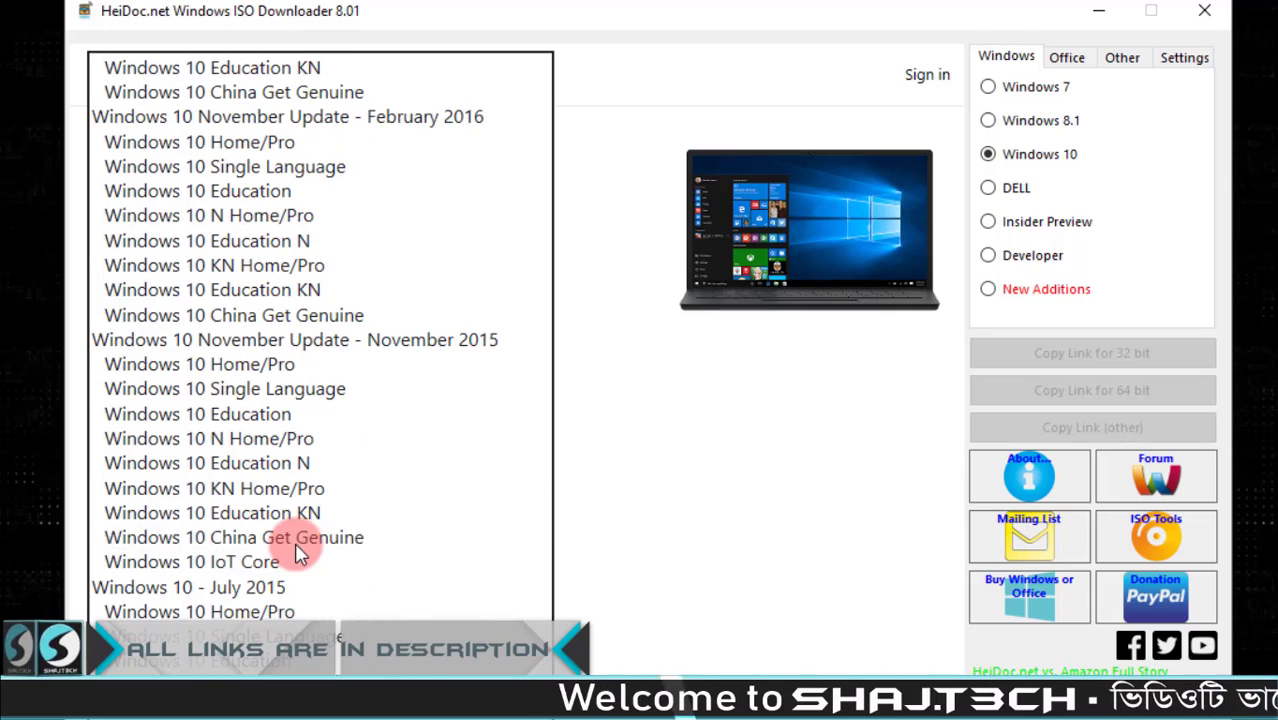
scroll(320, 340, "up", 16)
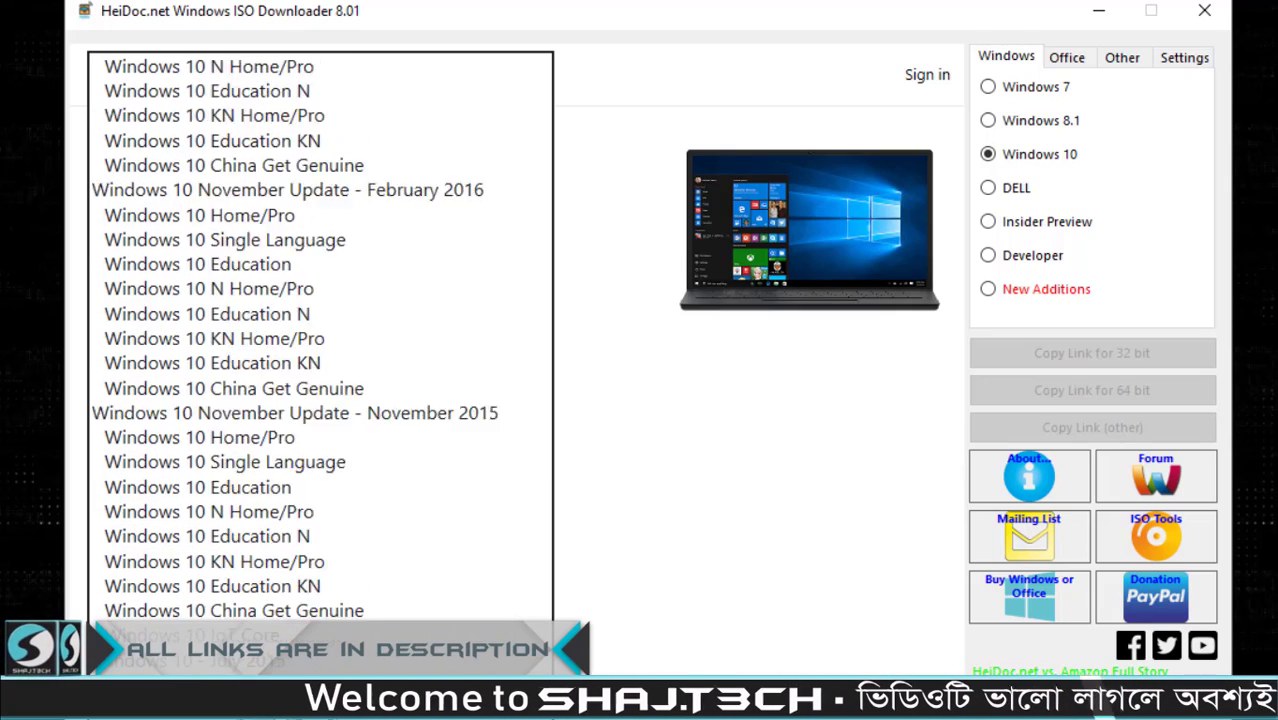
scroll(300, 520, "up", 2)
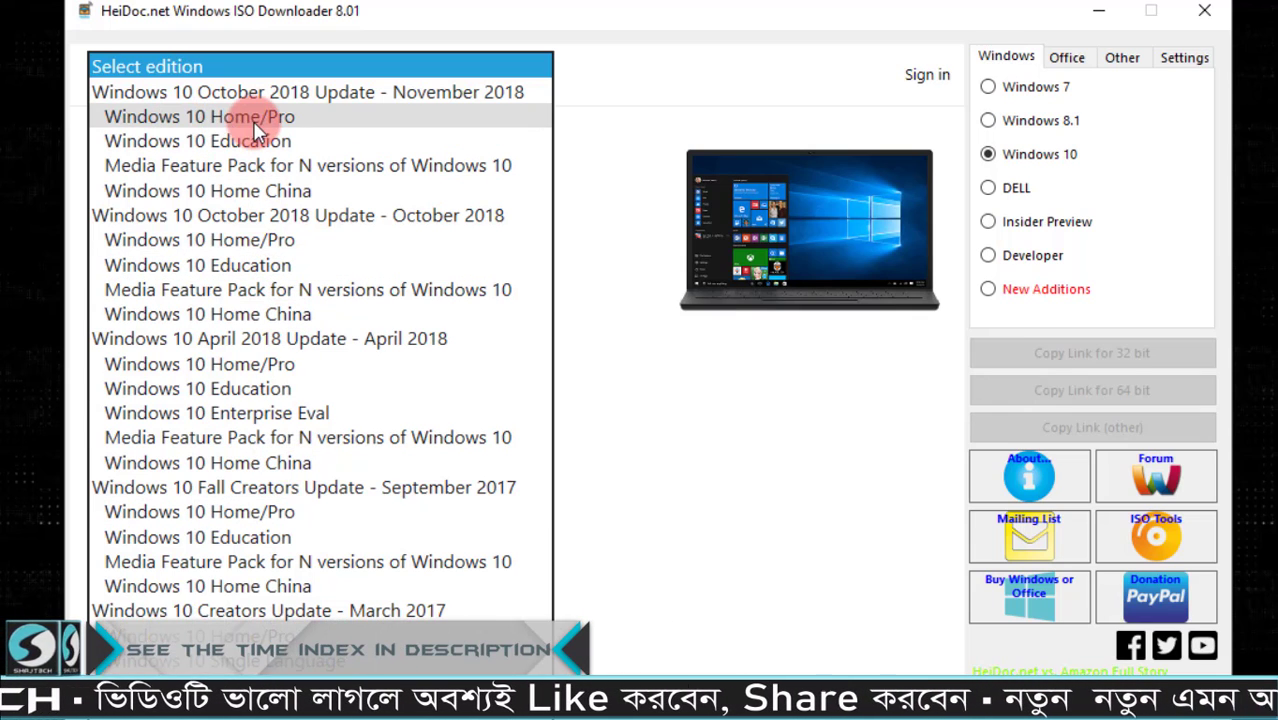
left_click(190, 118)
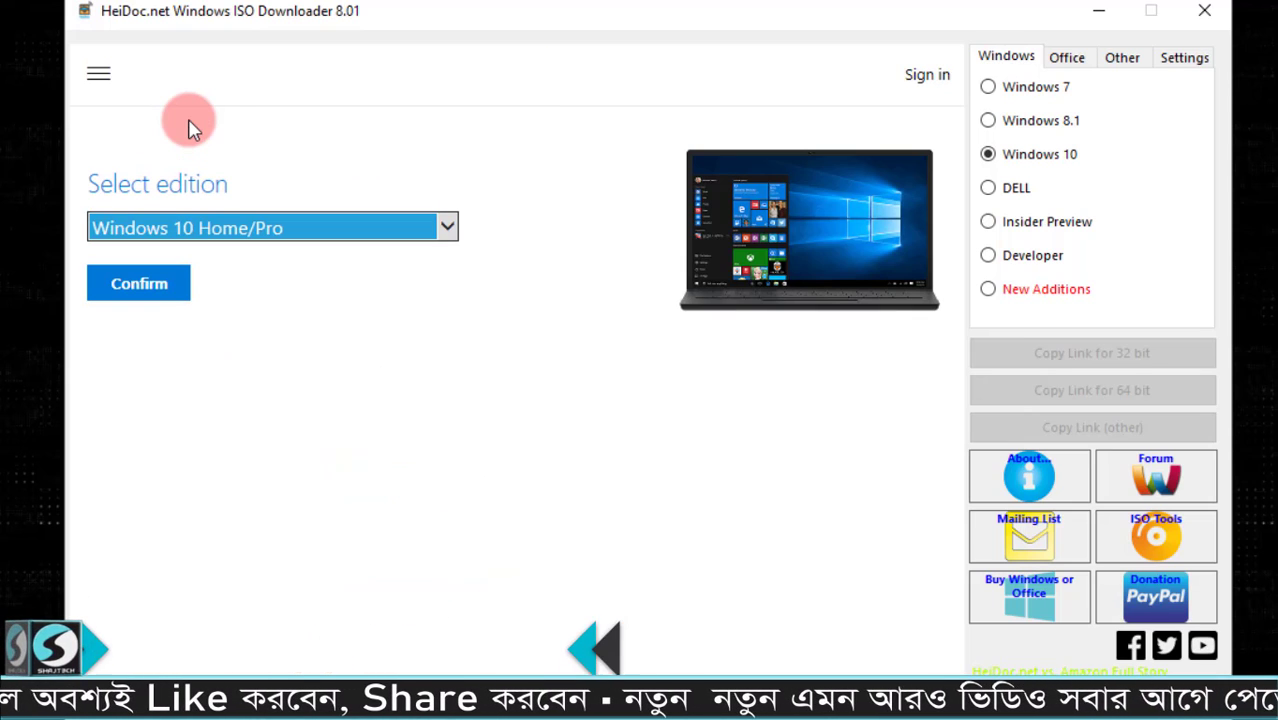
left_click(145, 288)
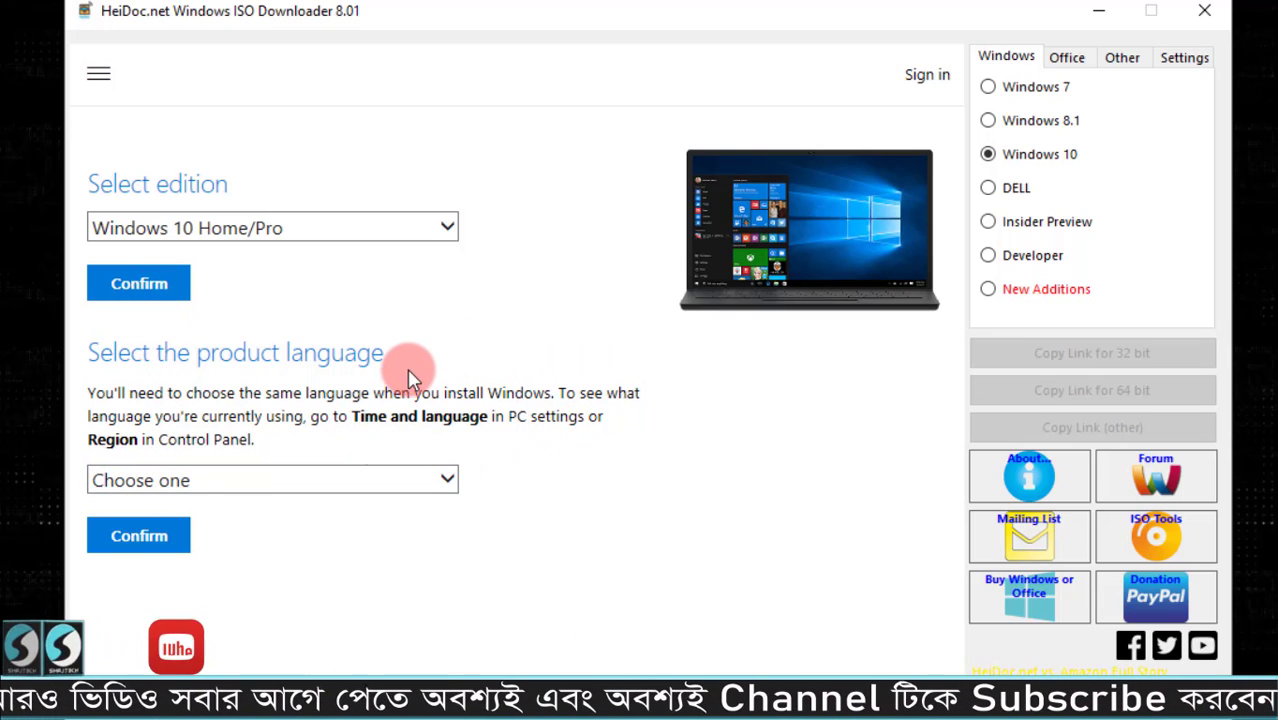
Step: Set the product language to English International and confirm it
left_click(357, 482)
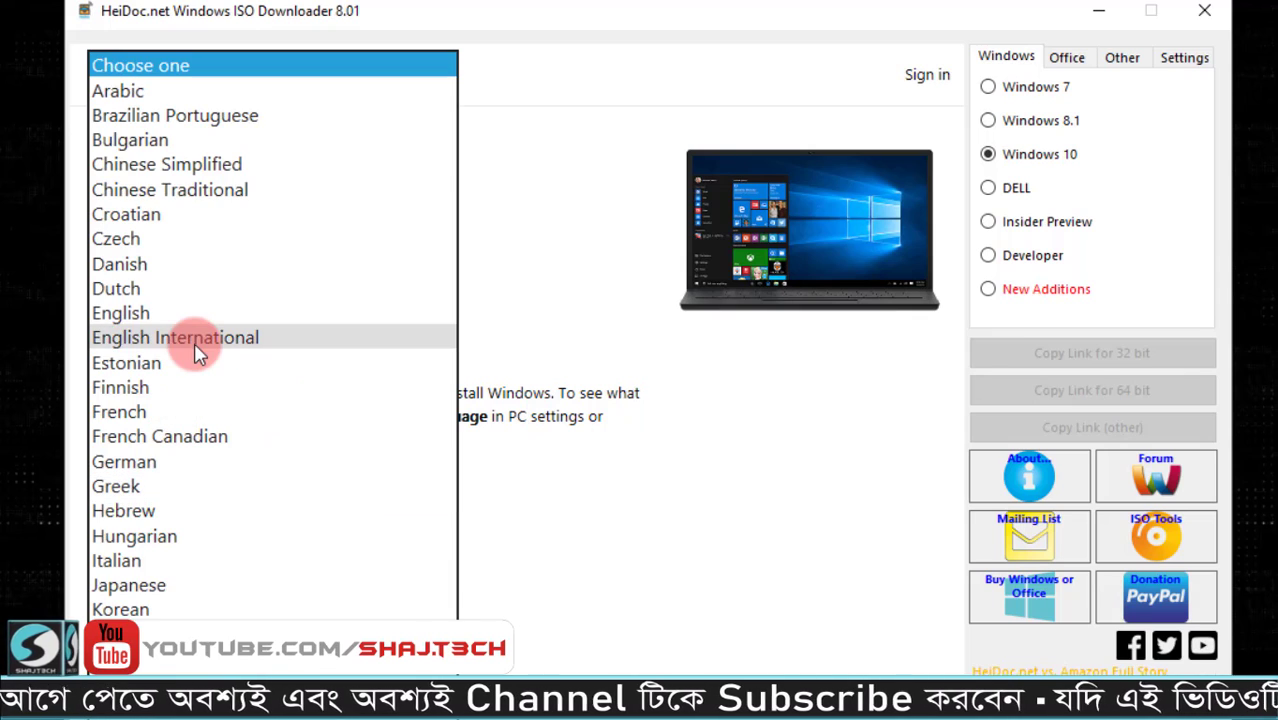
left_click(198, 340)
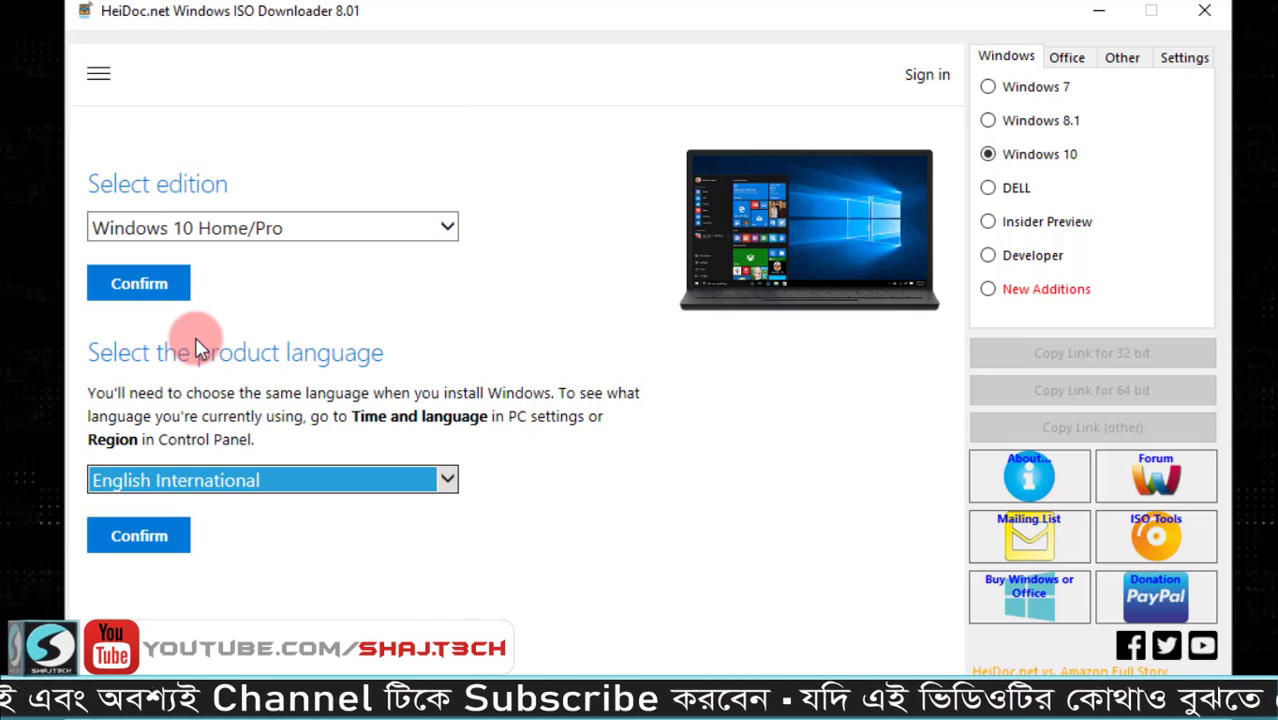
left_click(165, 540)
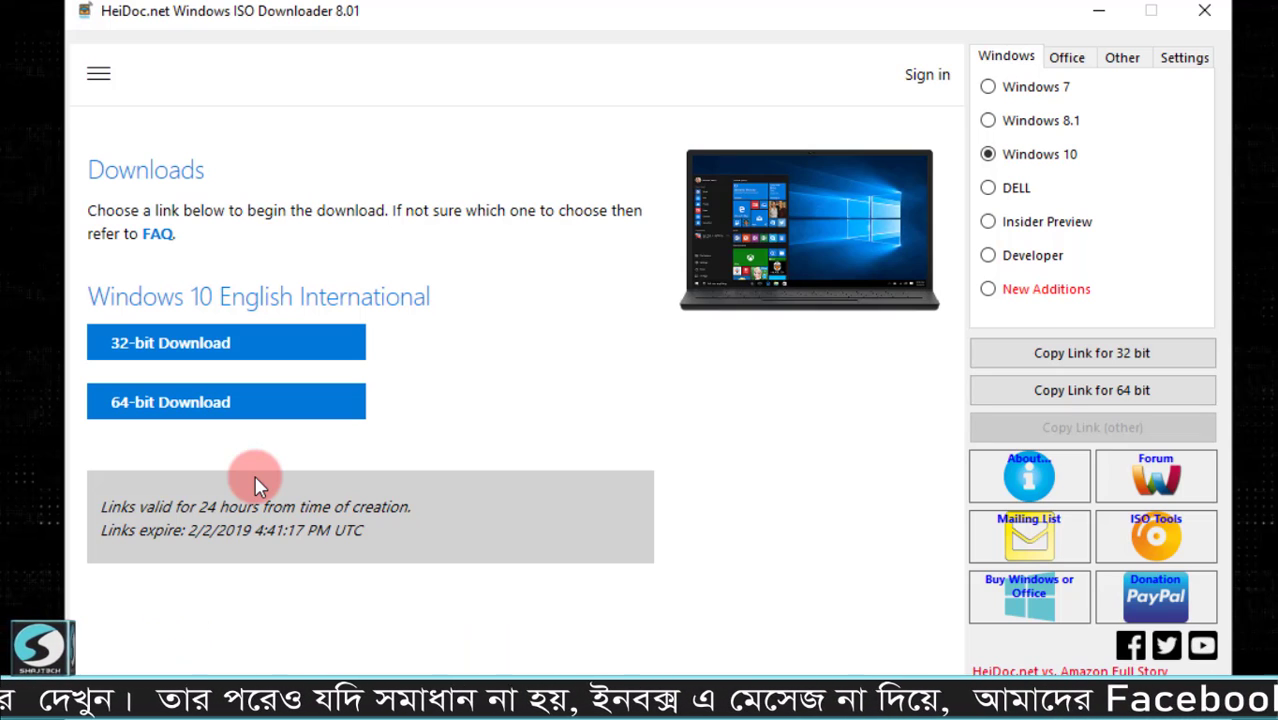
Step: Start the 64-bit download, saving Win10_1809Oct_EnglishInternational_x64.iso to the Downloads folder
left_click(233, 427)
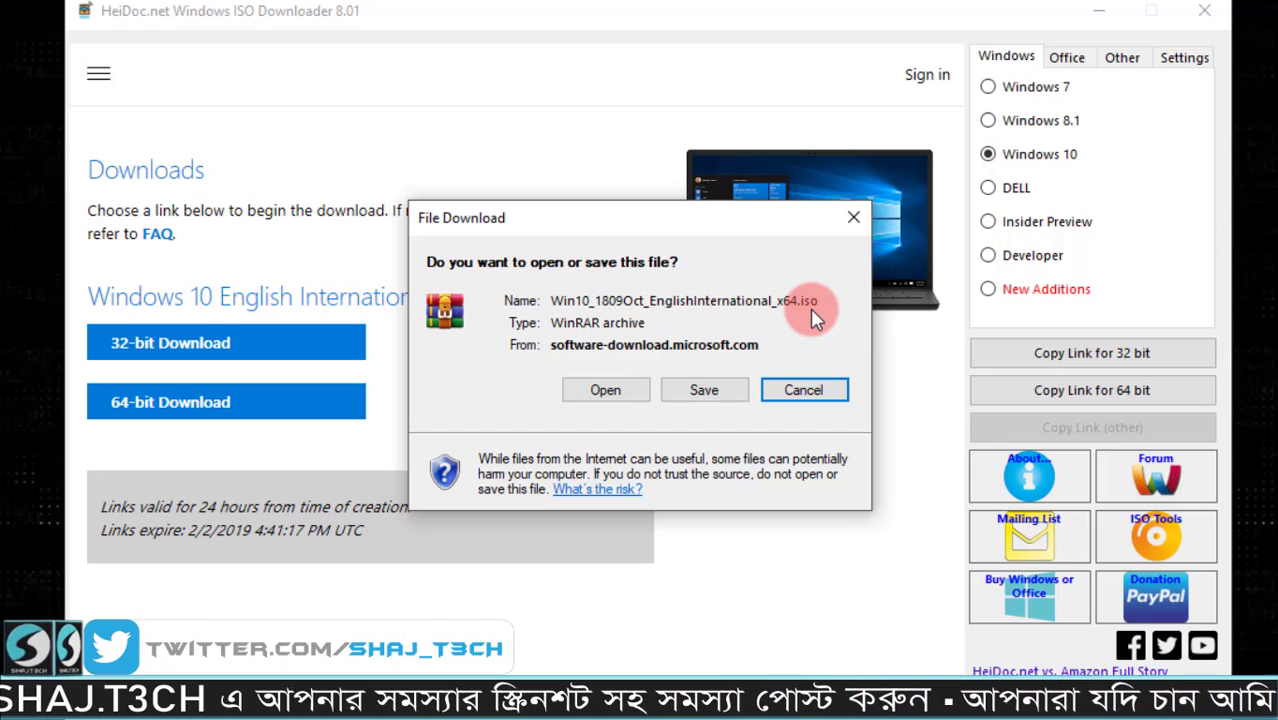
left_click(716, 393)
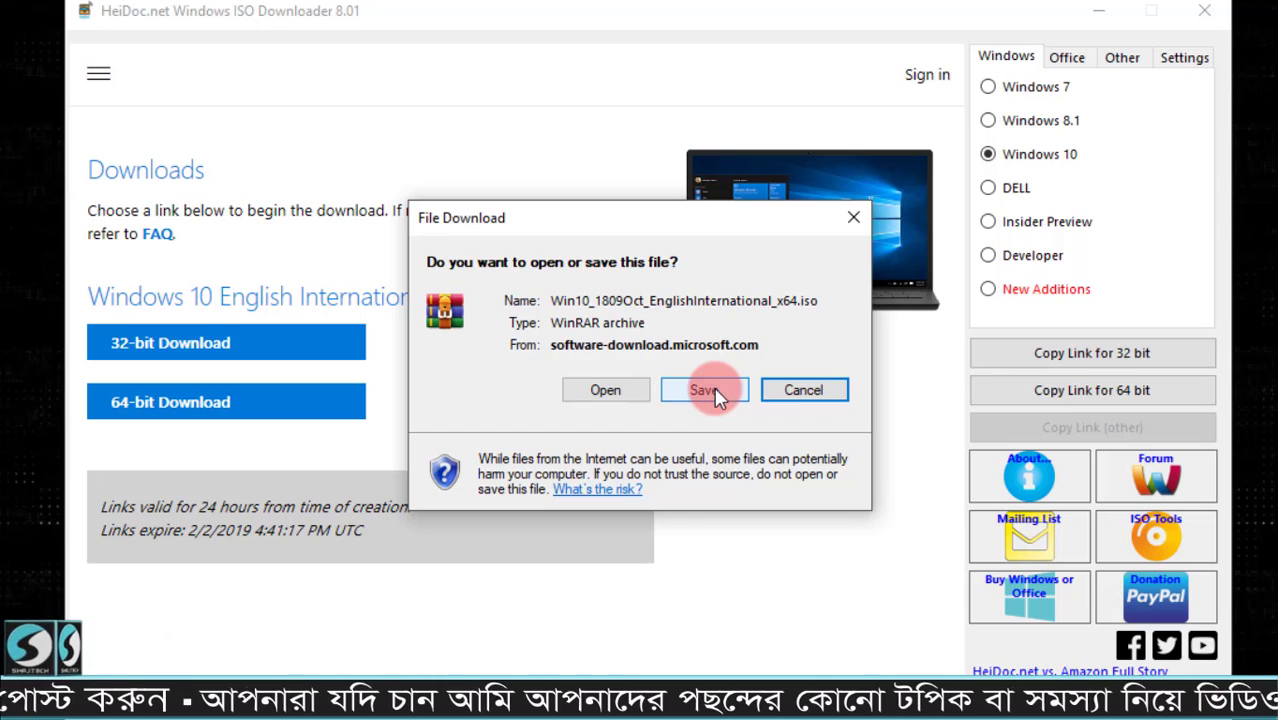
left_click(705, 390)
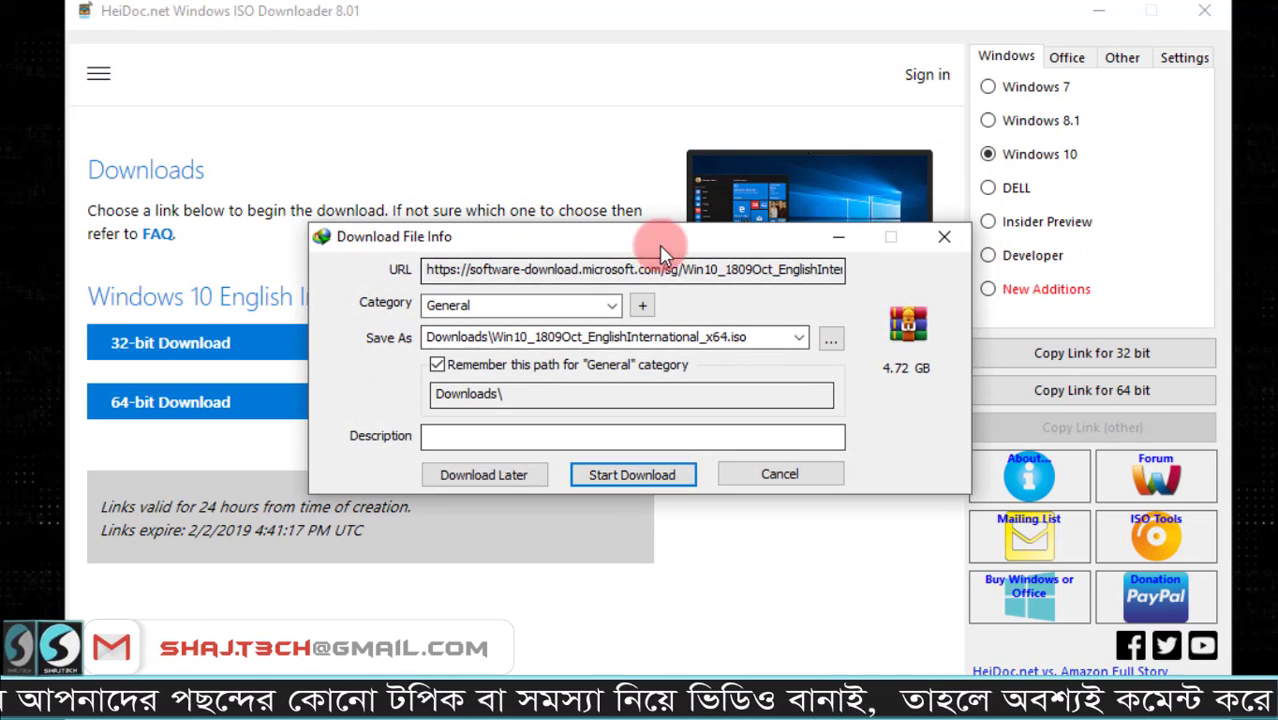
left_click(632, 475)
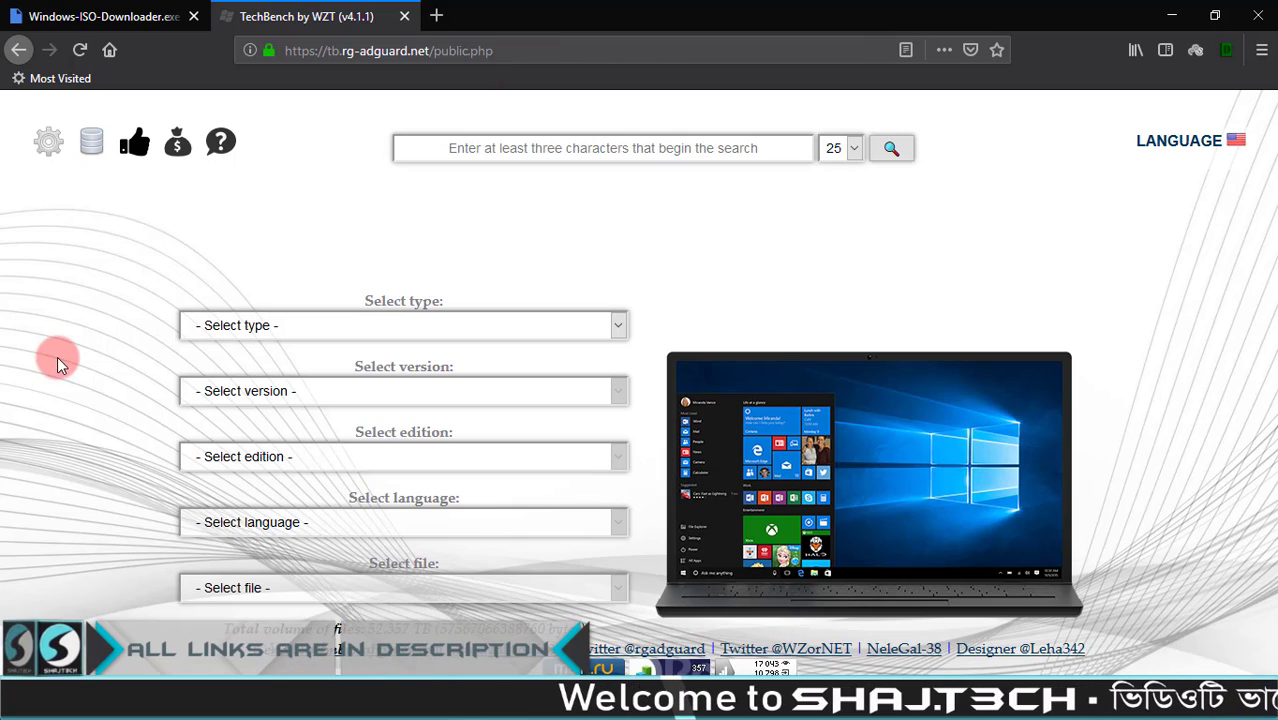
Step: On the TechBench page in the browser, choose type Windows (Final) and version Windows 10, Version 1809 - Redstone 5 [Sept 2018] (build 17763.1)
left_click(313, 322)
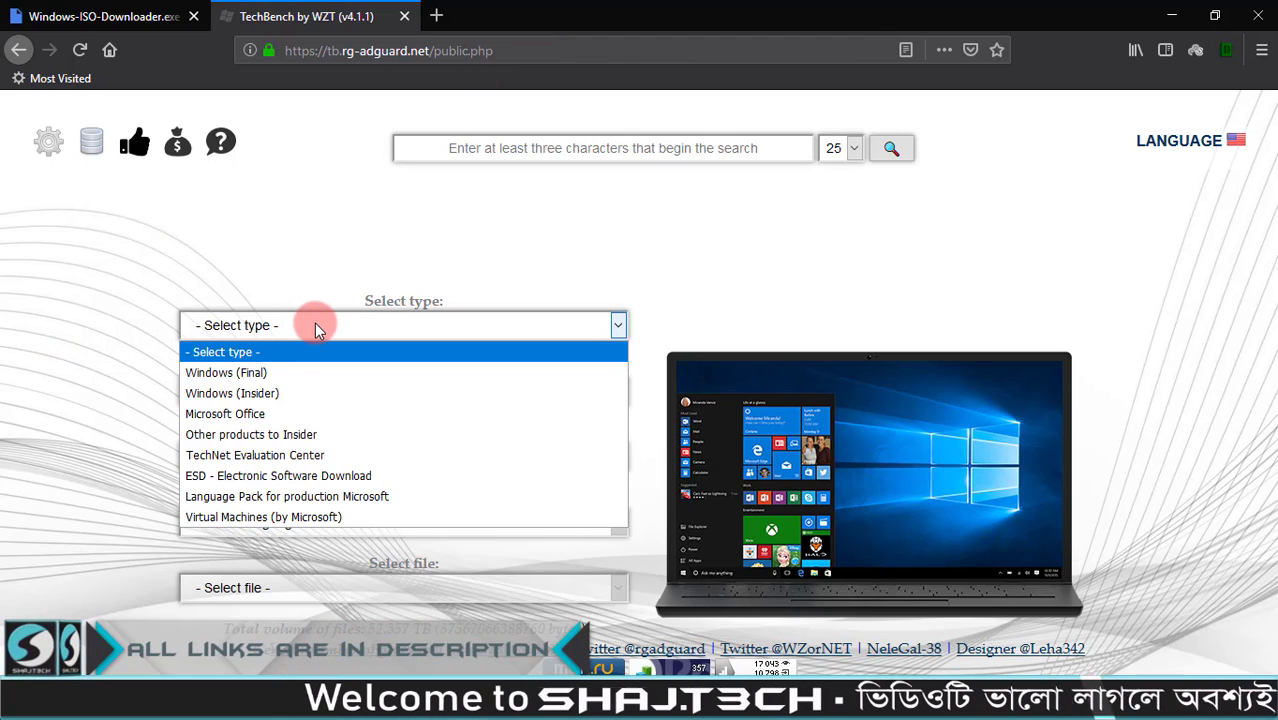
left_click(283, 366)
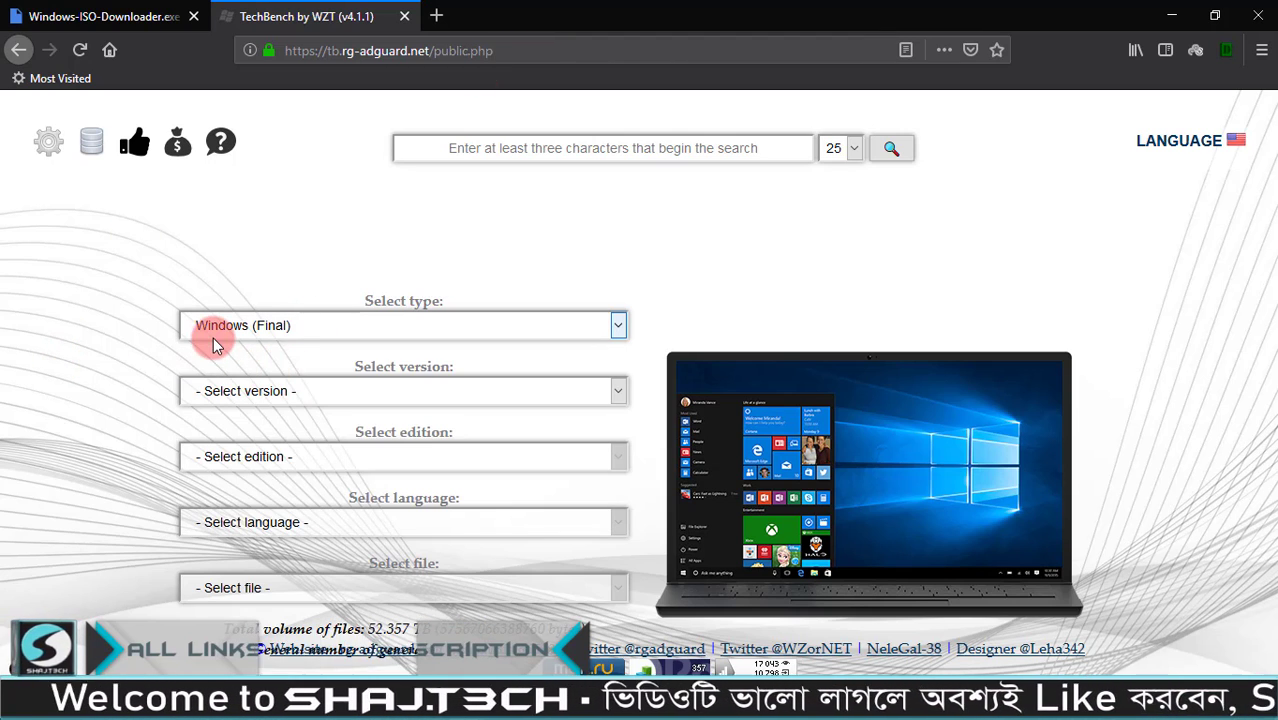
left_click(283, 394)
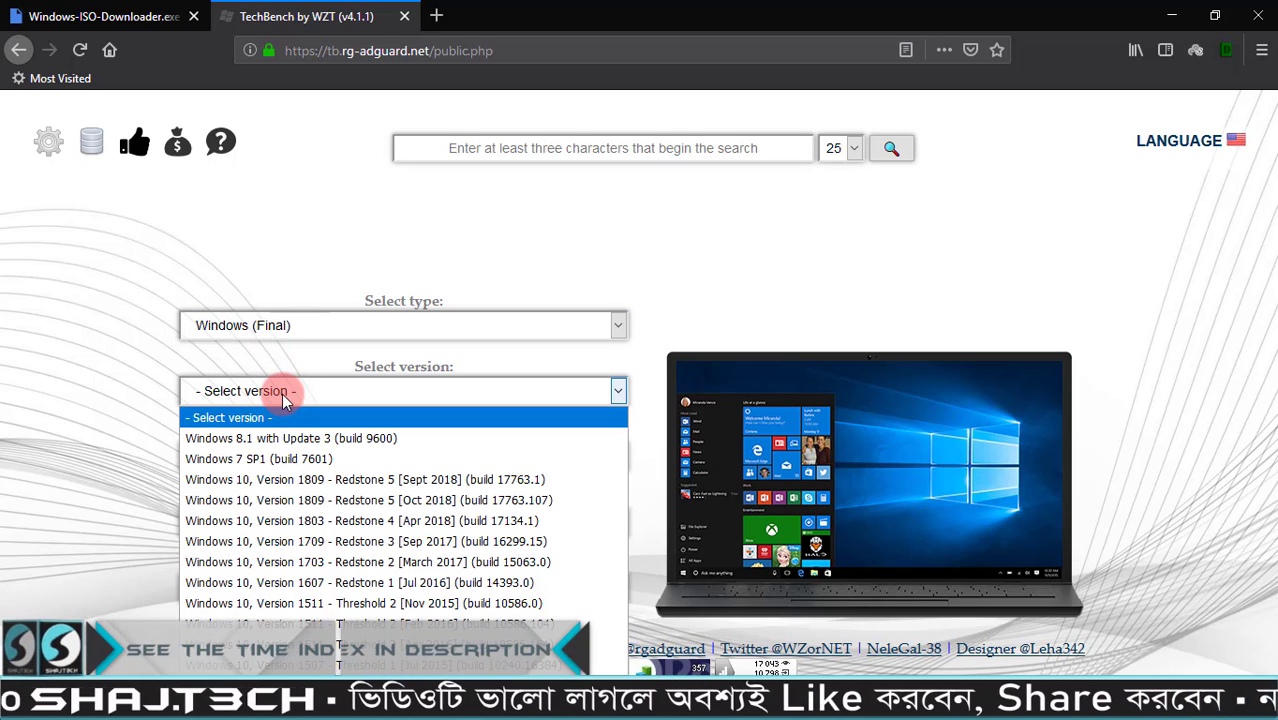
left_click(248, 484)
Step: Choose the Windows 10 edition, the English language and the 1809 English x64 ISO file
left_click(195, 458)
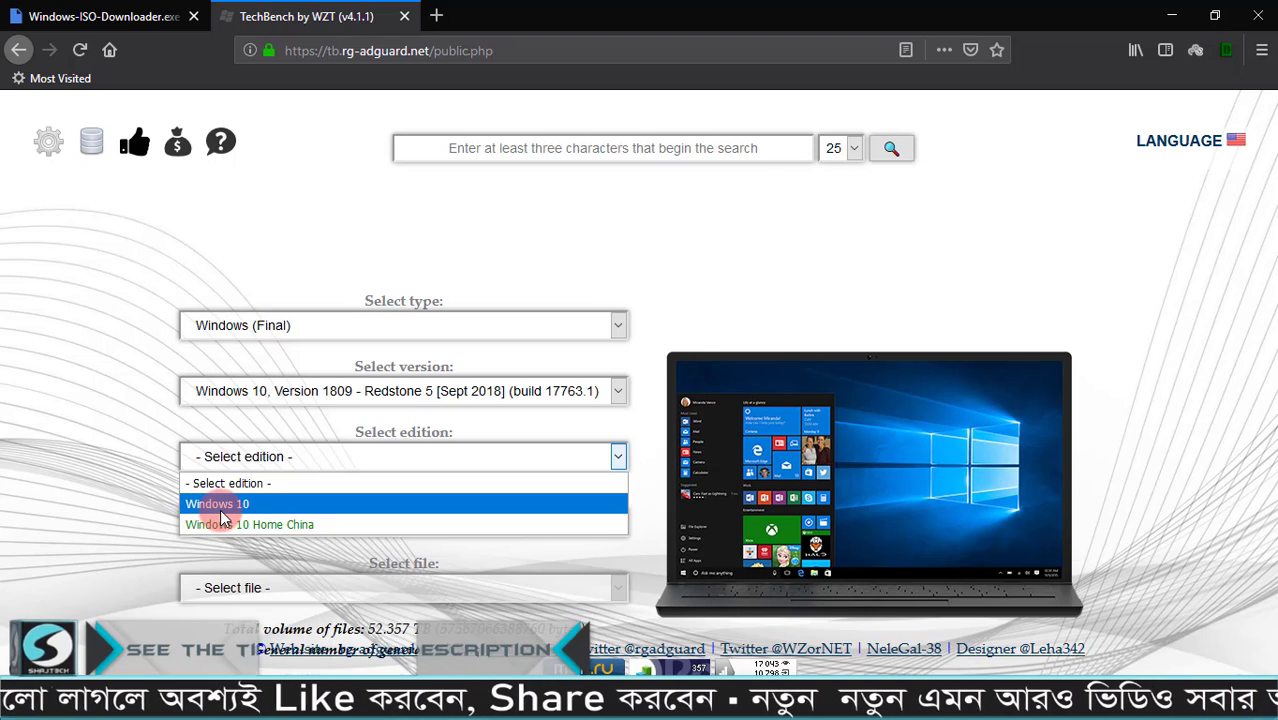
left_click(221, 514)
left_click(226, 522)
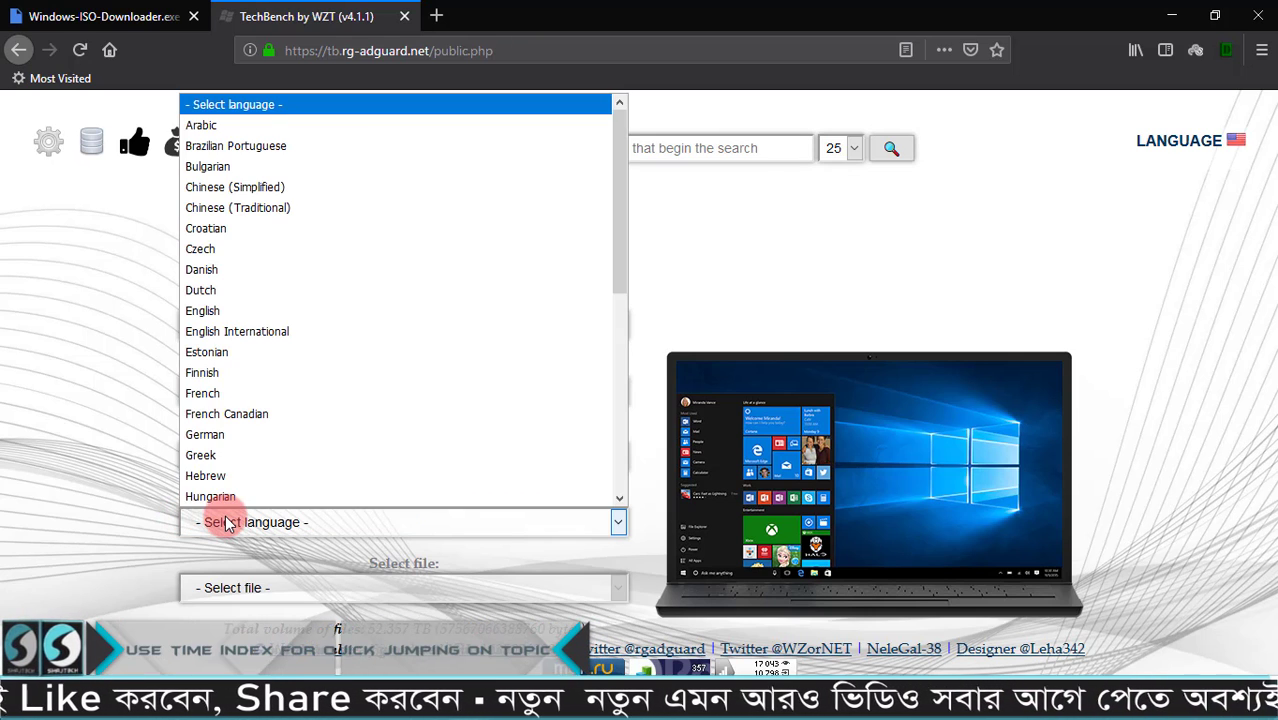
left_click(222, 311)
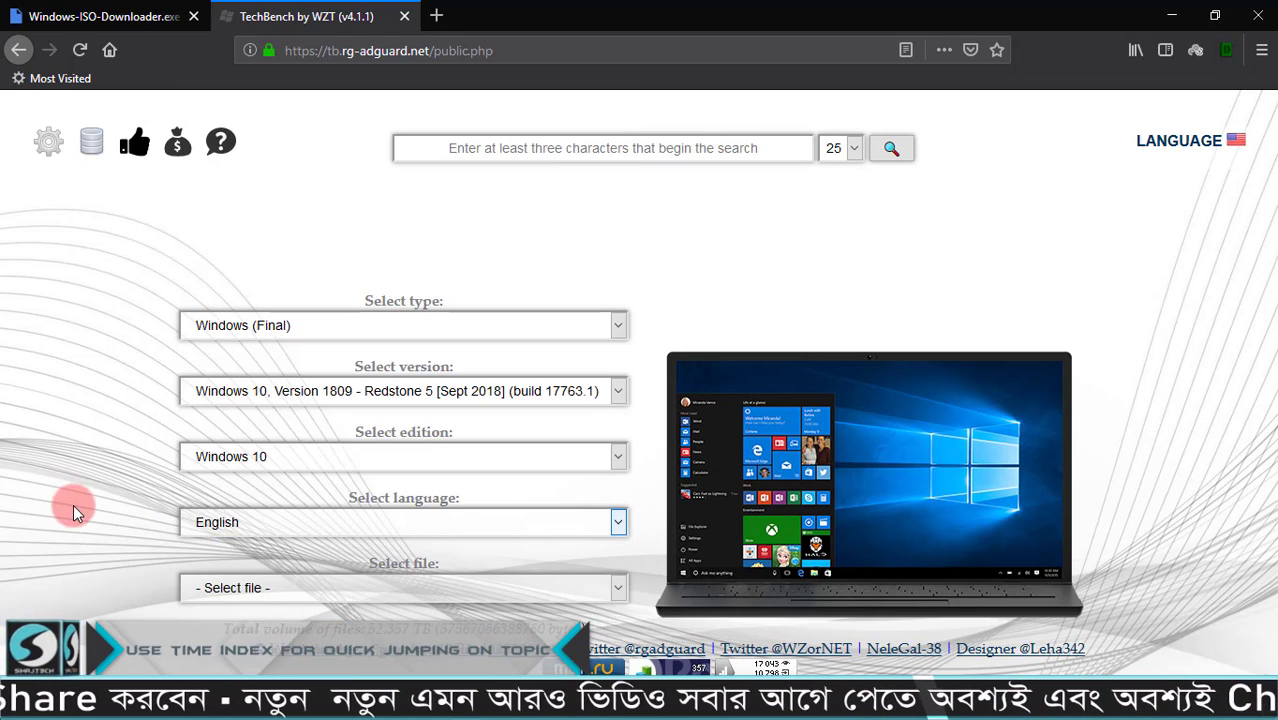
left_click(335, 589)
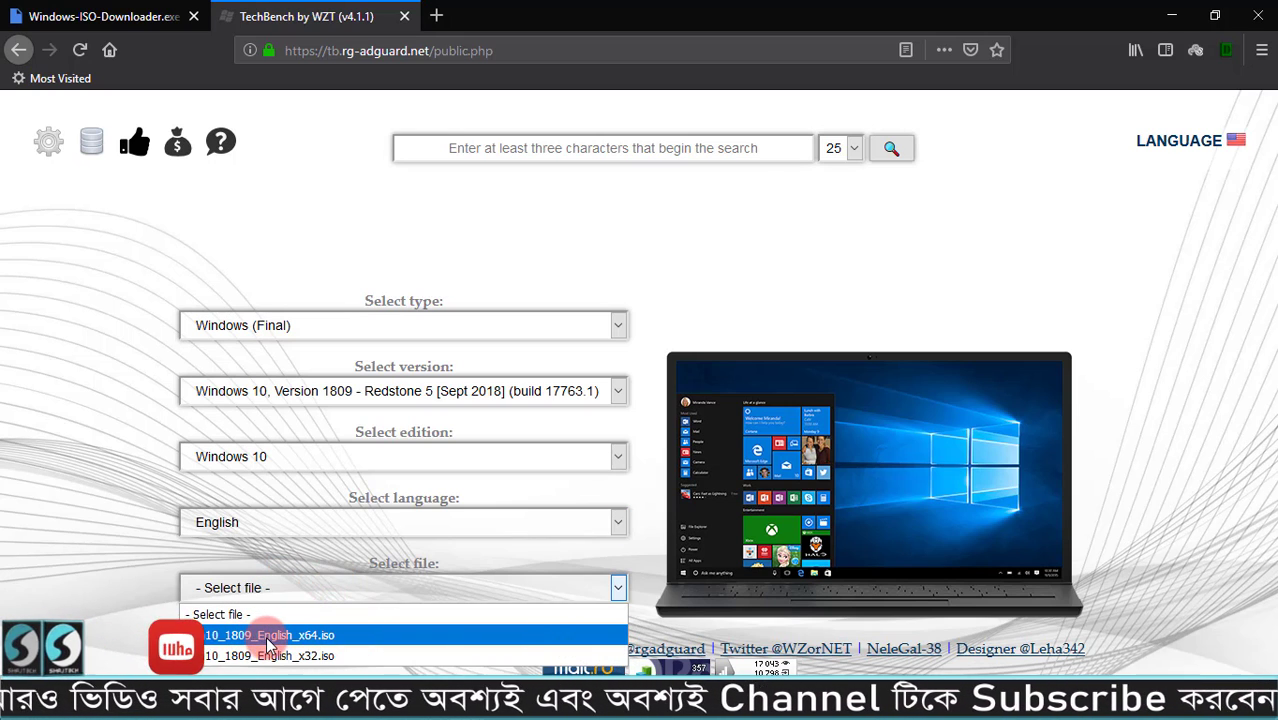
left_click(268, 637)
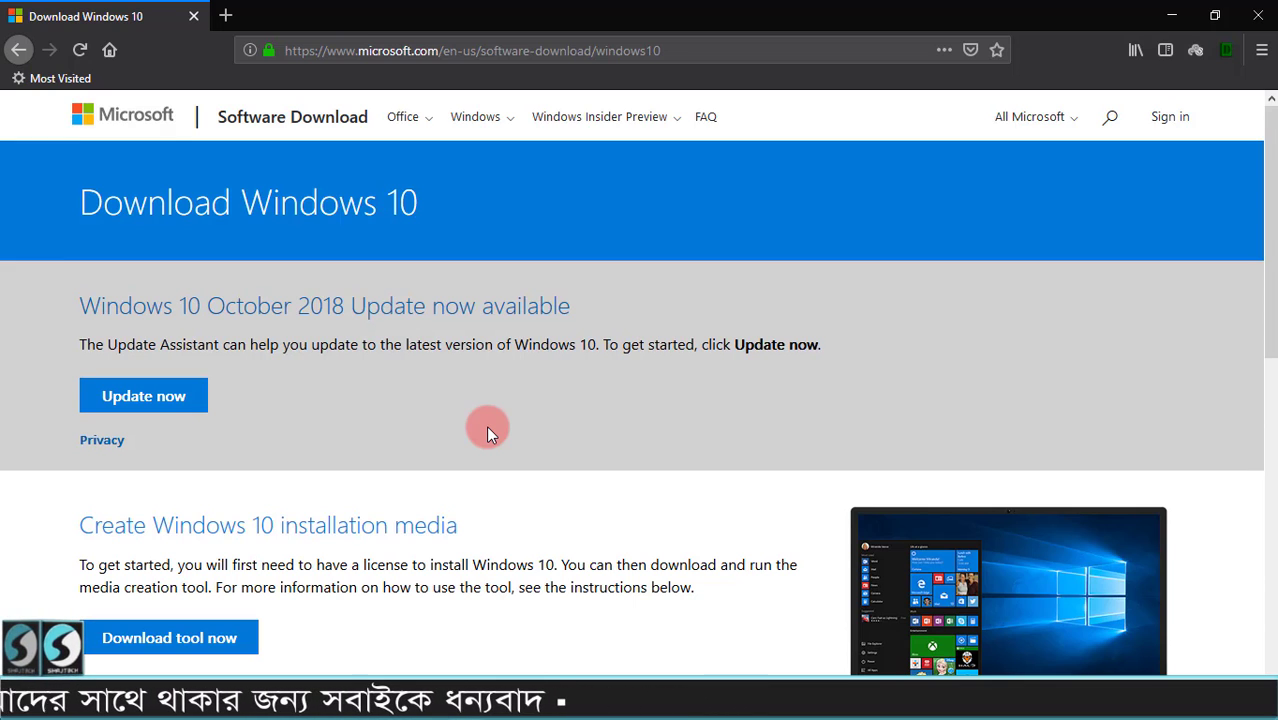
Step: Download MediaCreationTool1809.exe from Microsoft's Download Windows 10 page and open the downloaded file
left_click_drag(720, 50, 214, 49)
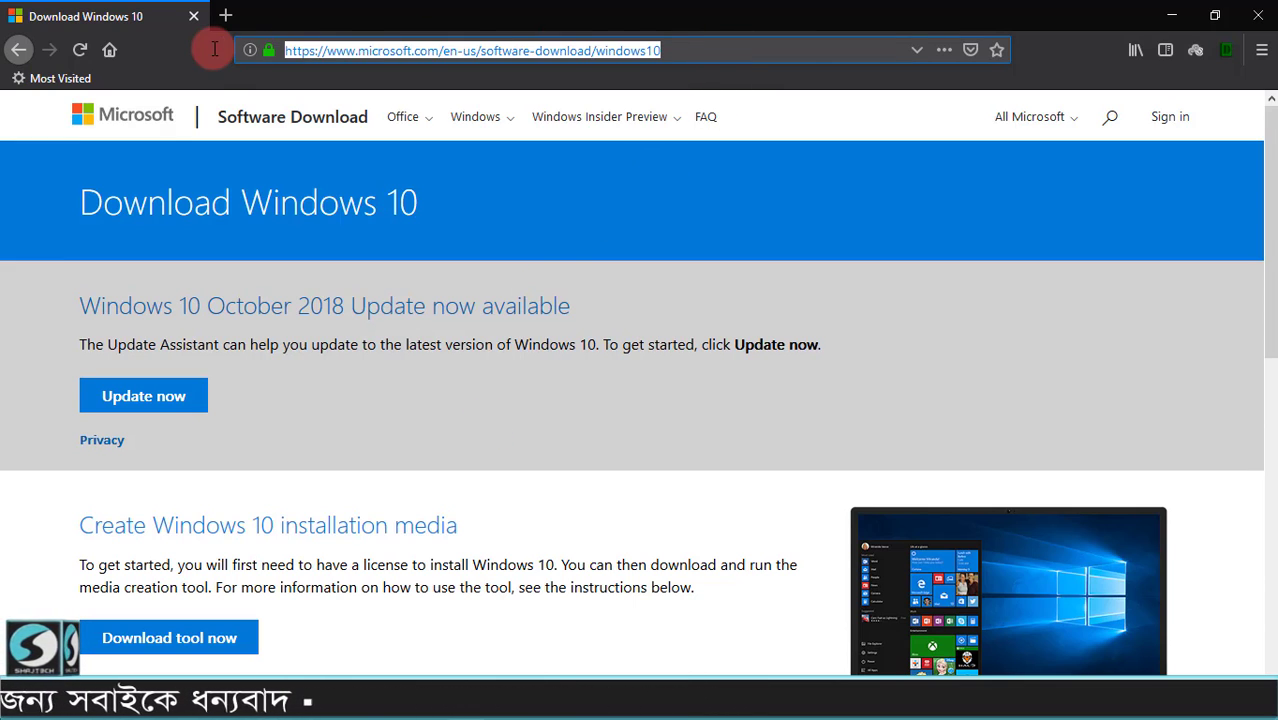
left_click(516, 425)
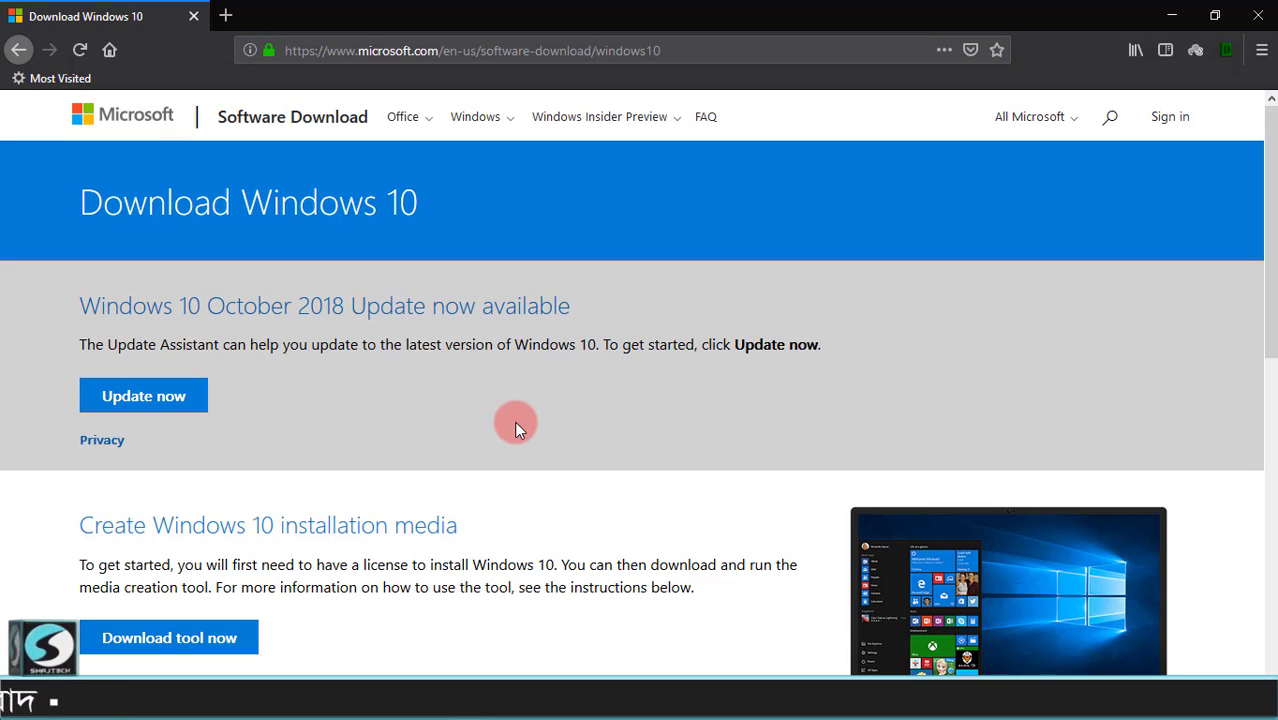
scroll(5, 390, "down", 2)
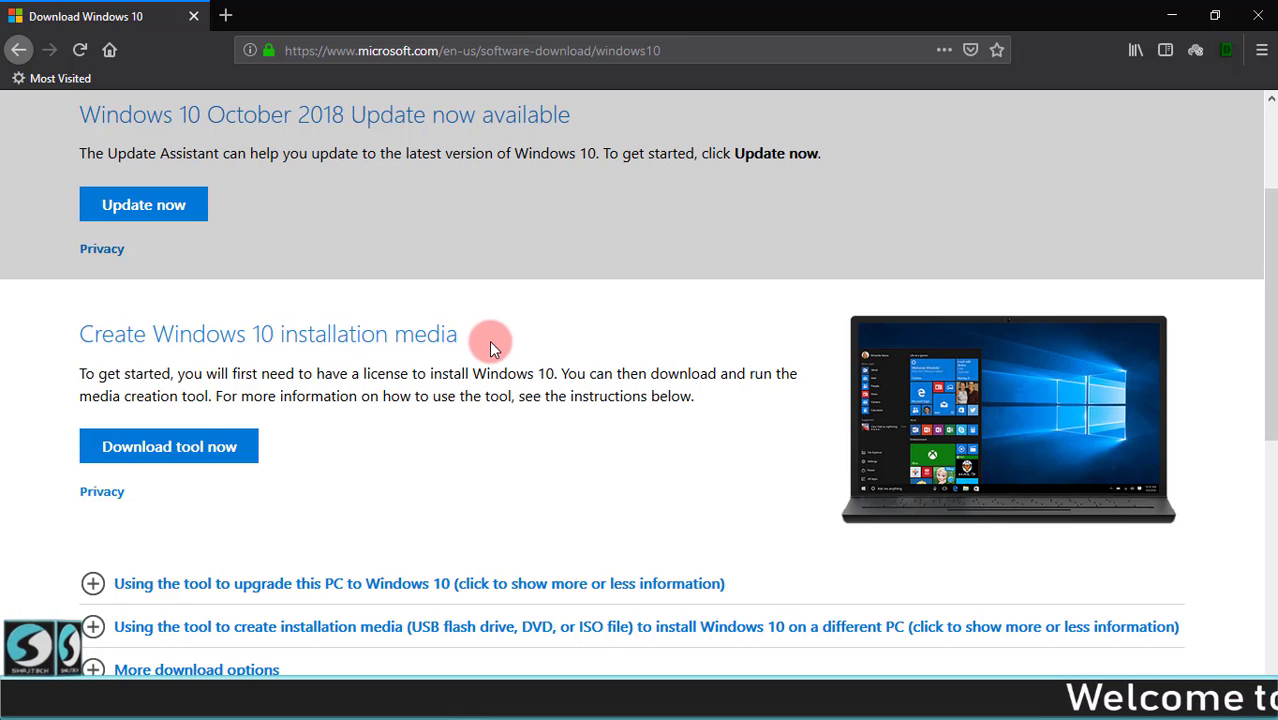
left_click(180, 455)
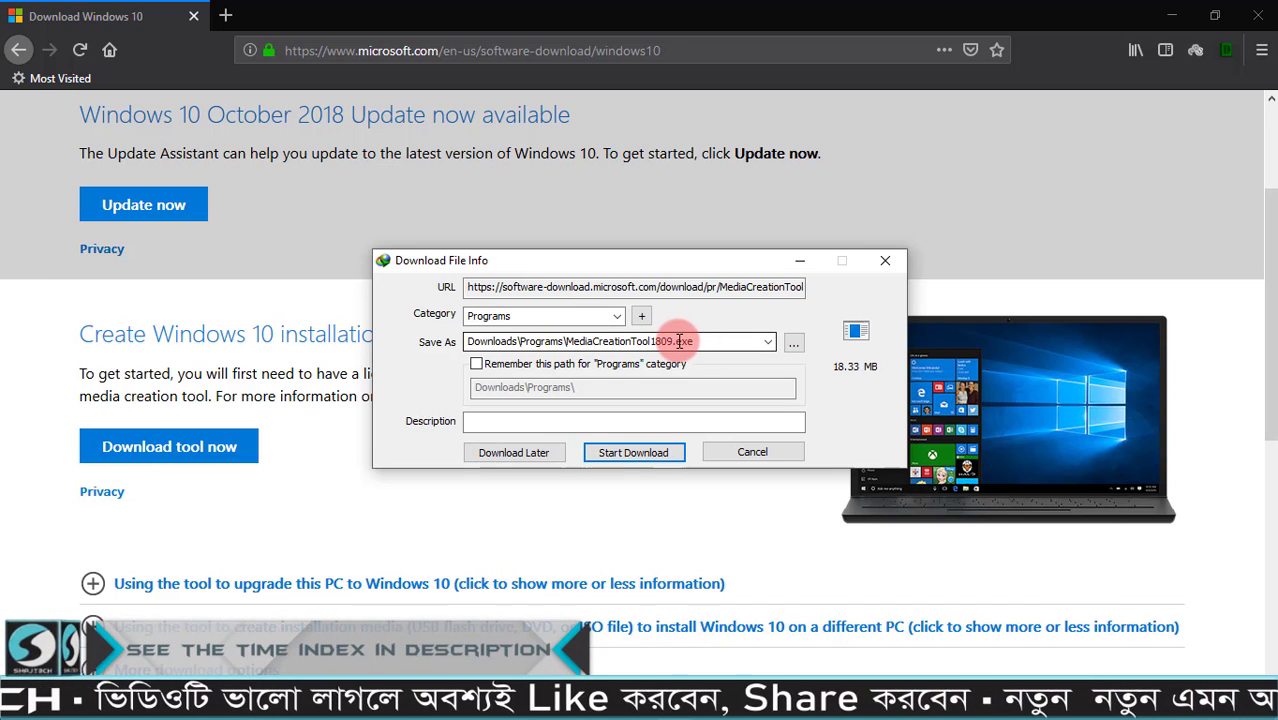
left_click(642, 457)
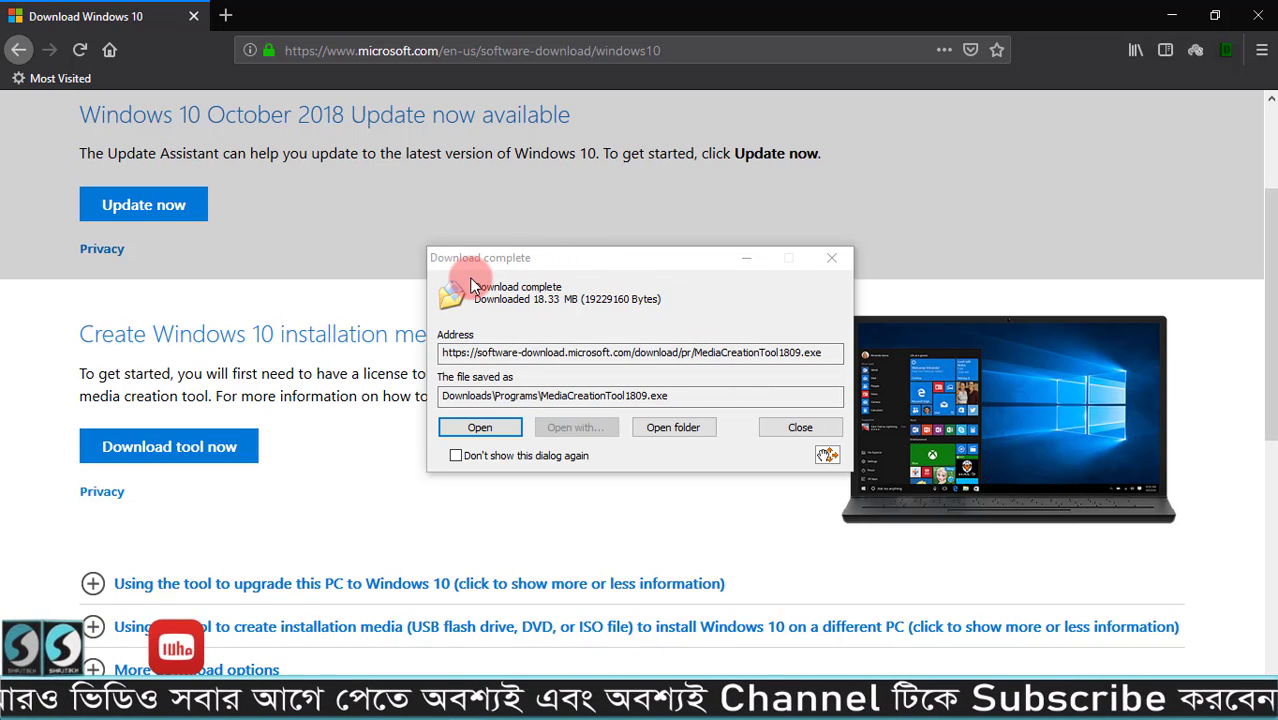
left_click(481, 431)
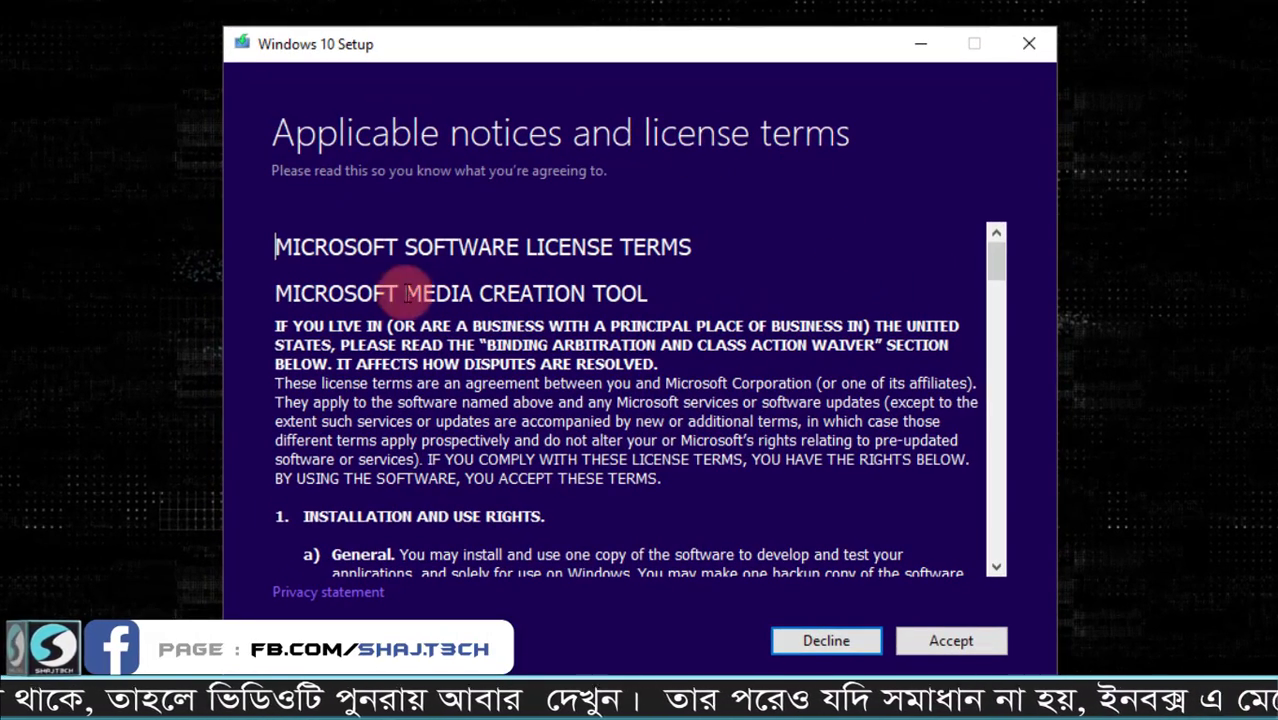
Step: Accept the license terms and choose to create installation media (USB flash drive, DVD, or ISO file) for another PC
left_click(983, 642)
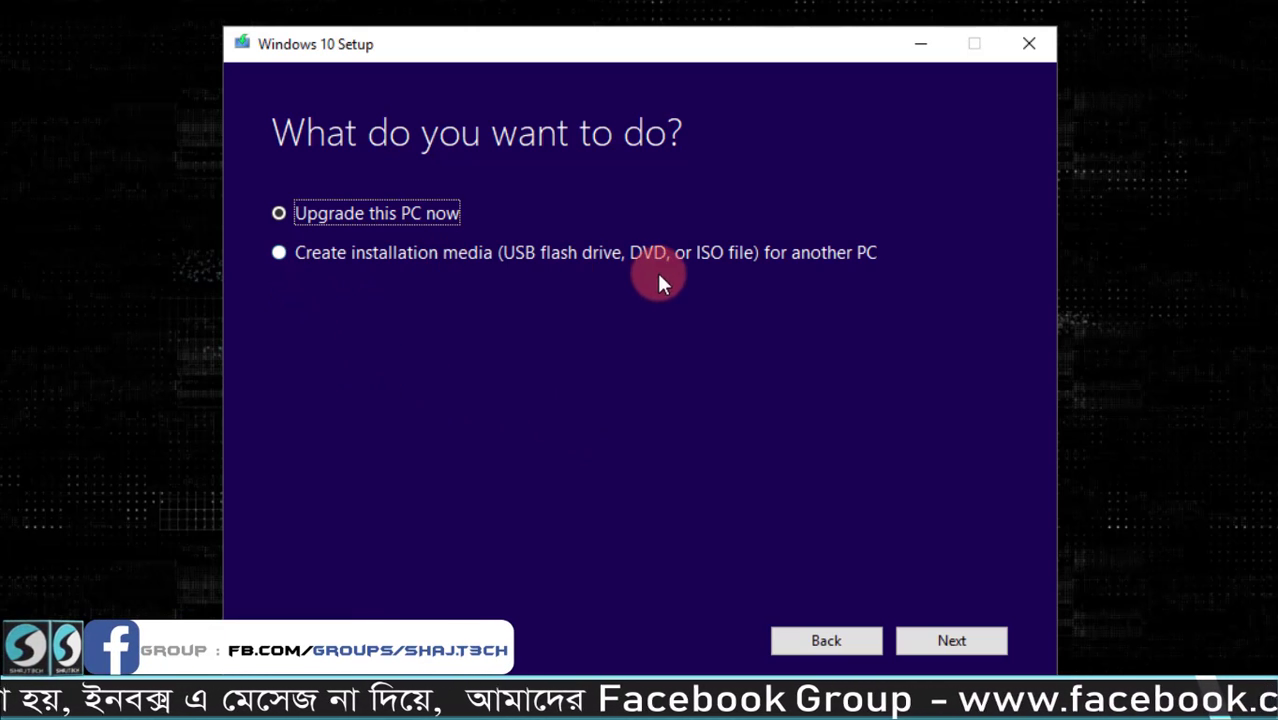
left_click(285, 255)
left_click(288, 213)
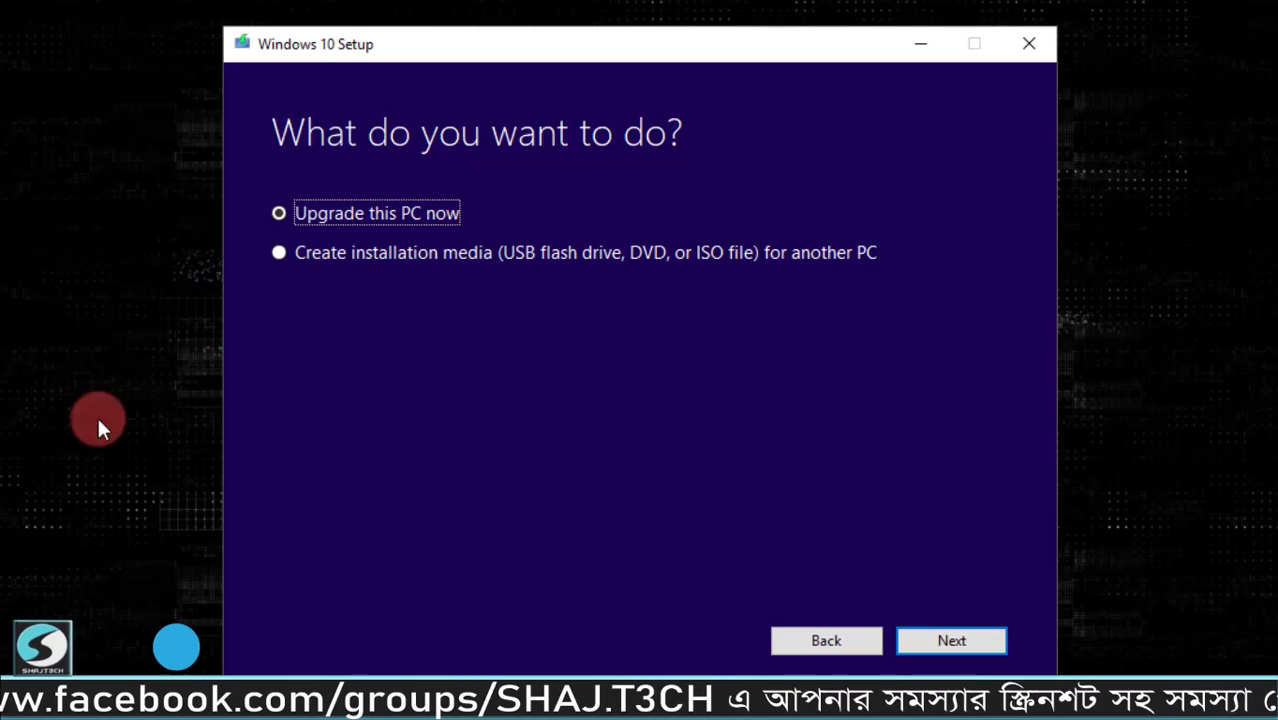
left_click(279, 254)
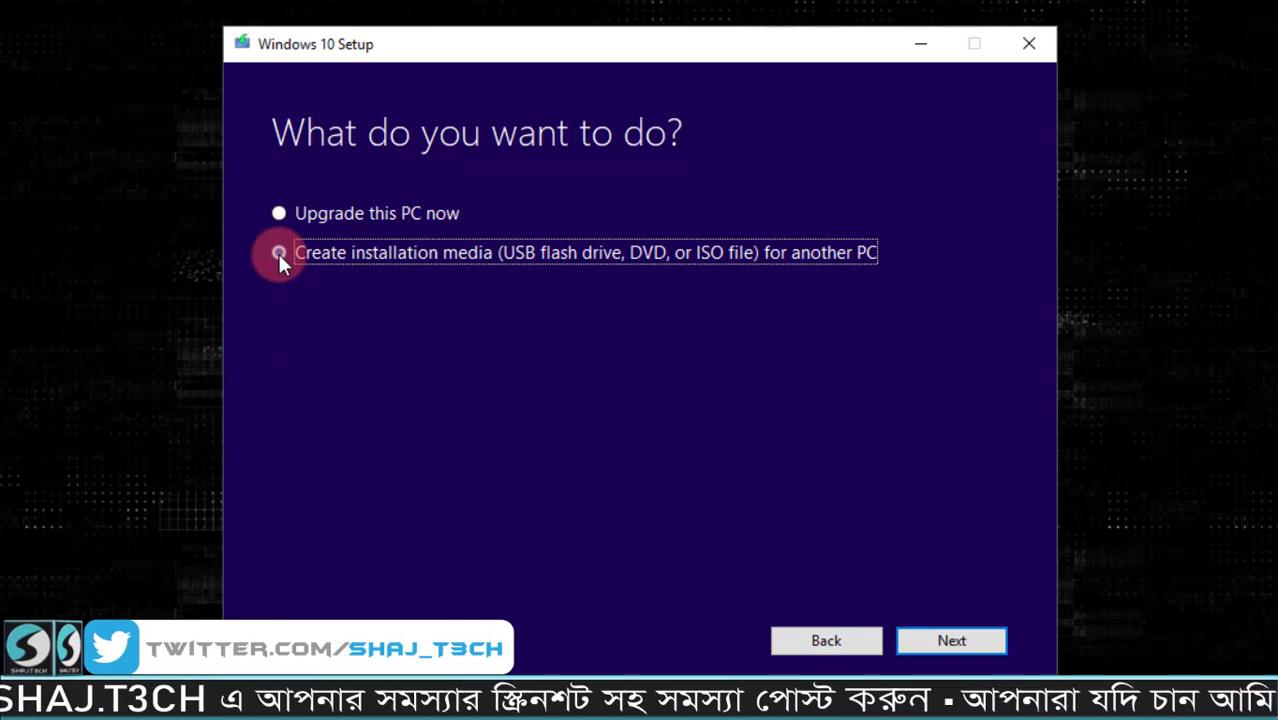
left_click(980, 648)
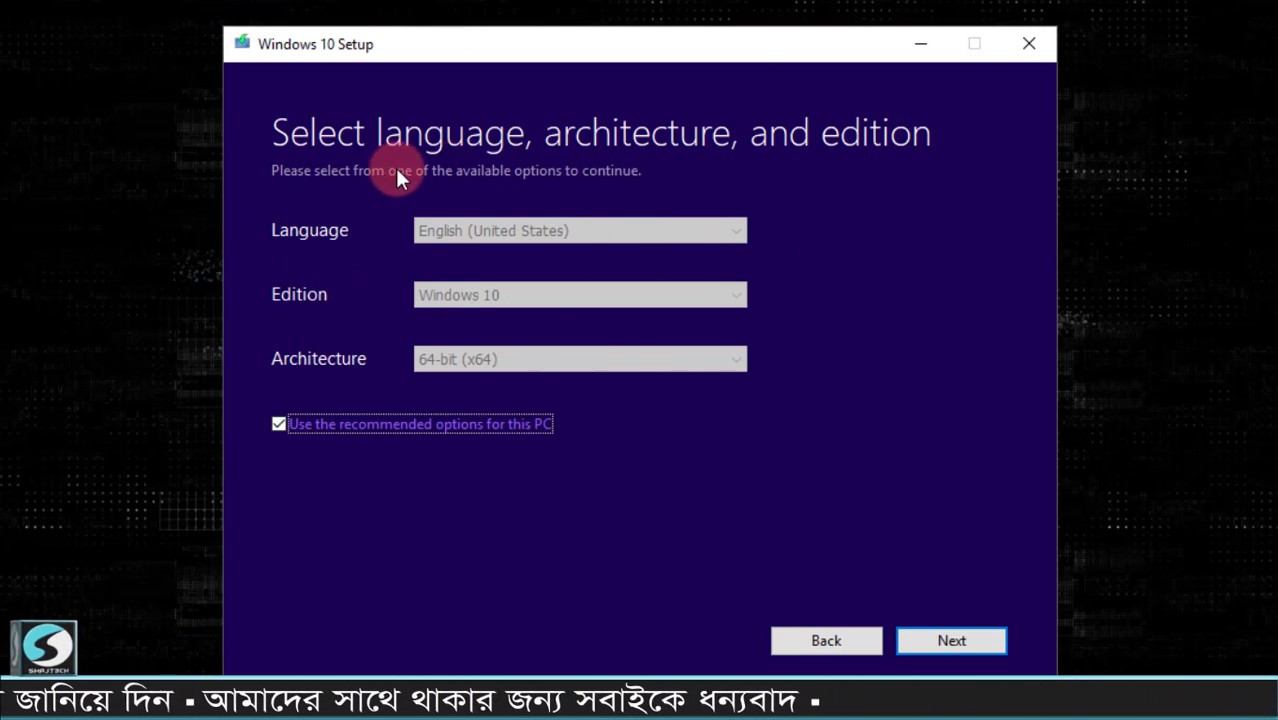
Step: Turn off the recommended options for this PC and continue with English (United States), Windows 10 and 64-bit (x64)
left_click(280, 423)
left_click(518, 230)
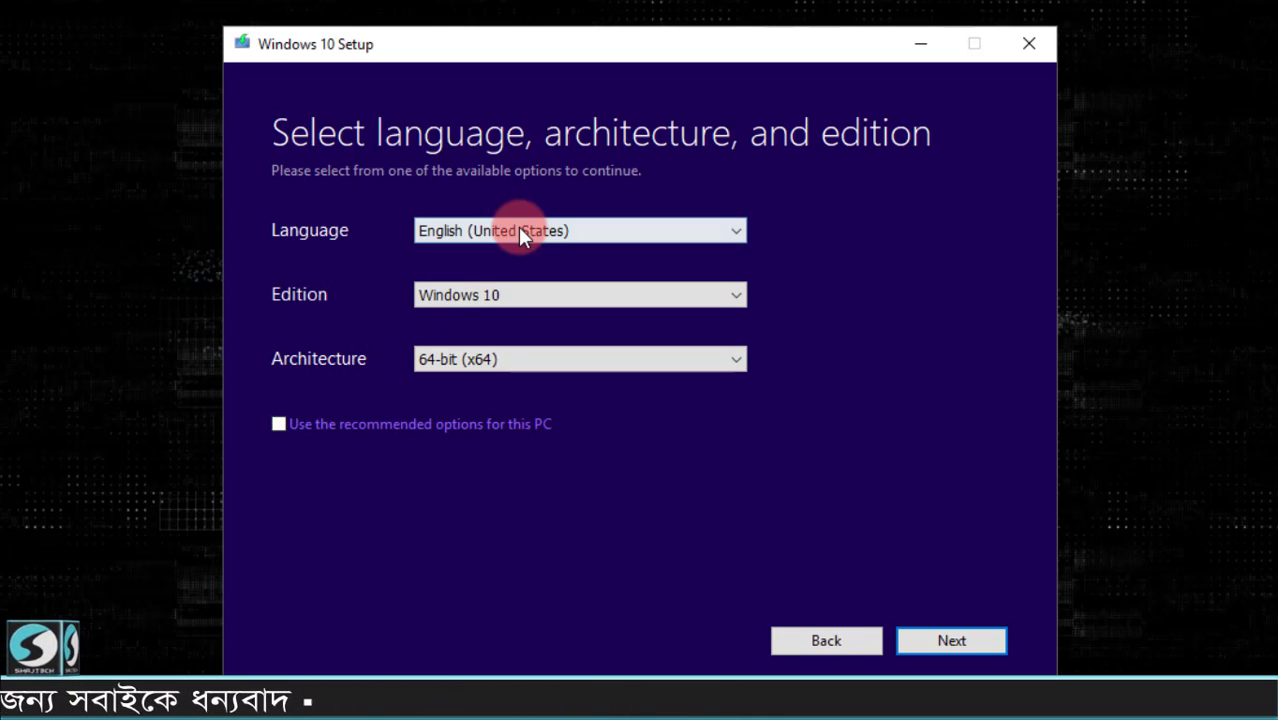
left_click(518, 228)
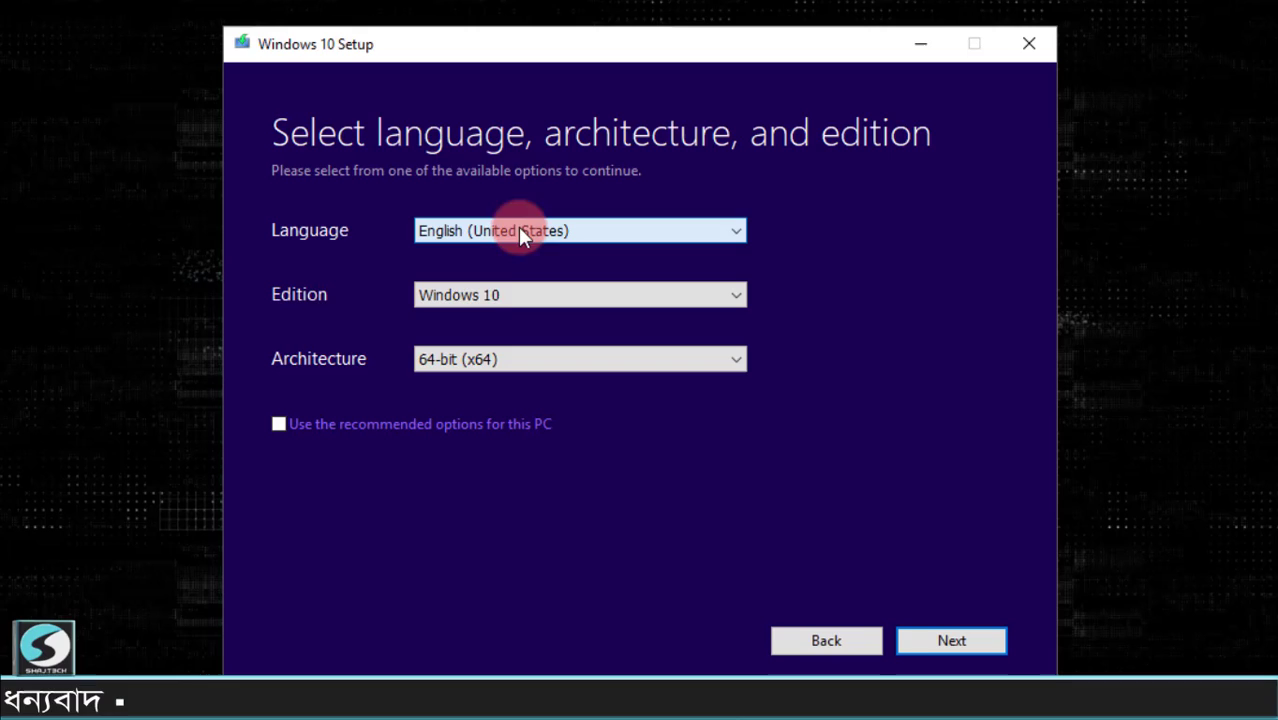
left_click(479, 361)
left_click(479, 361)
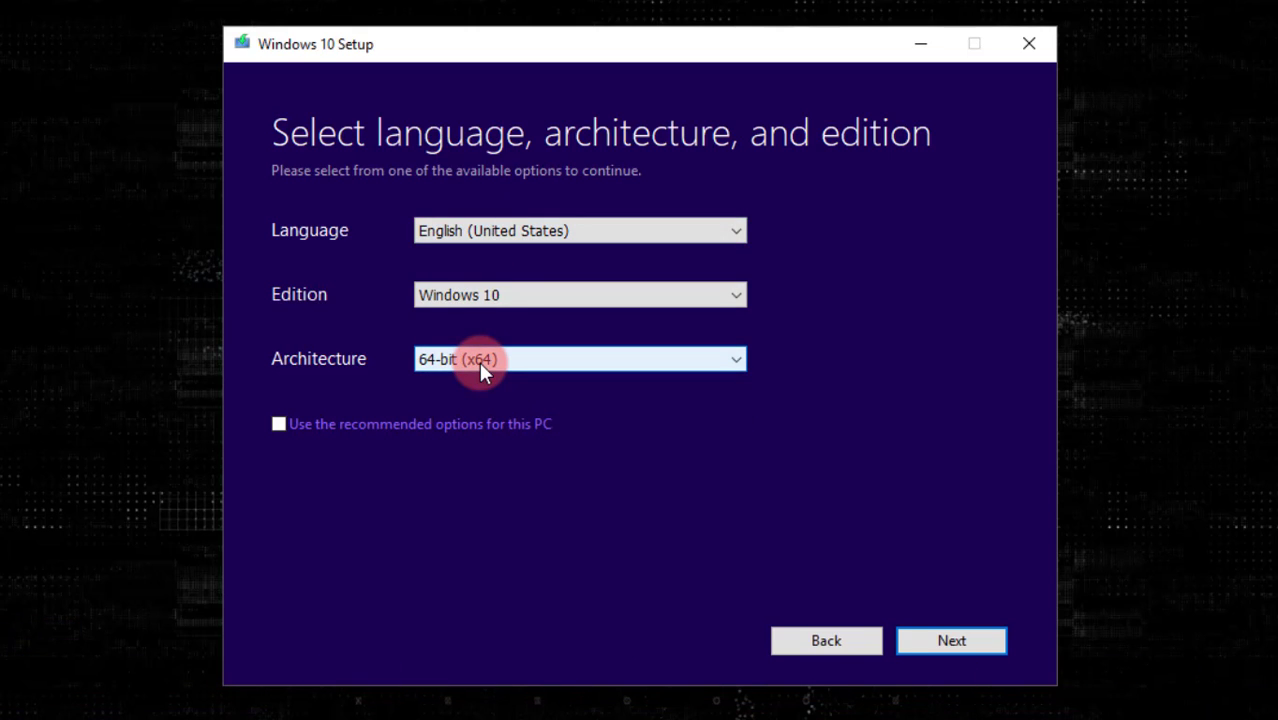
left_click(956, 646)
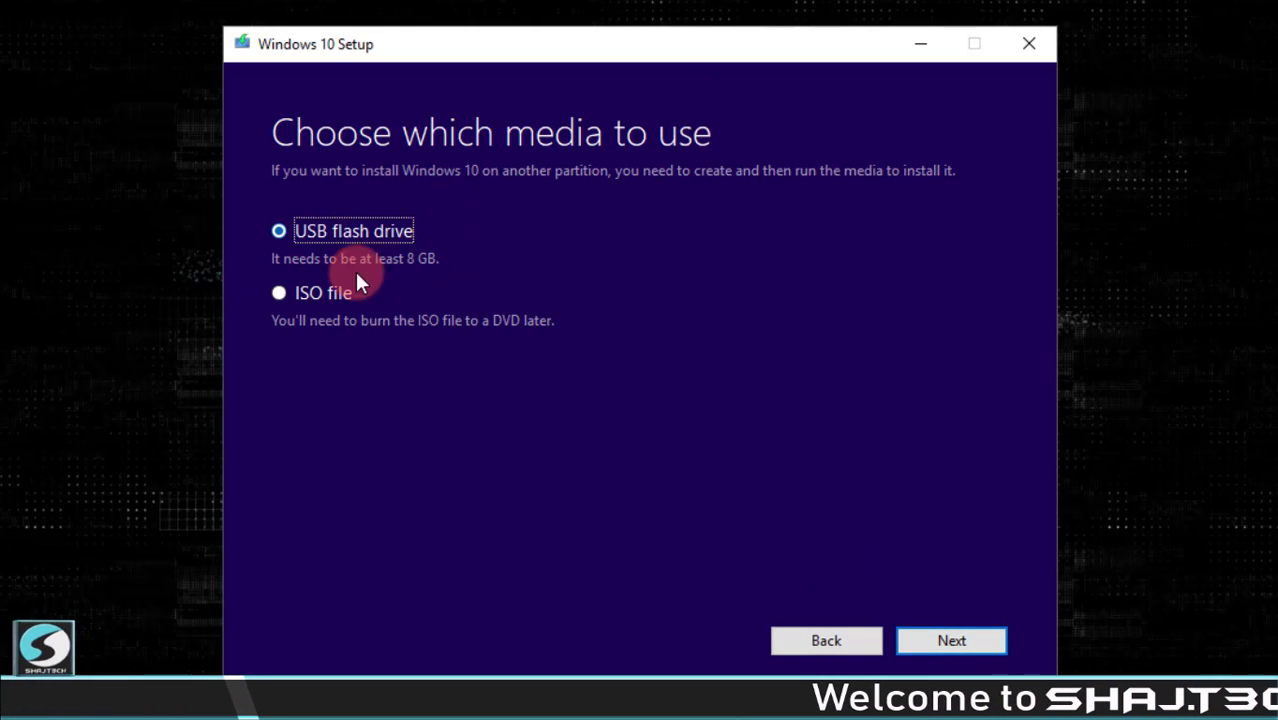
Step: Choose ISO file as the media and save it as Windows.iso on the Desktop to start the download
left_click(279, 294)
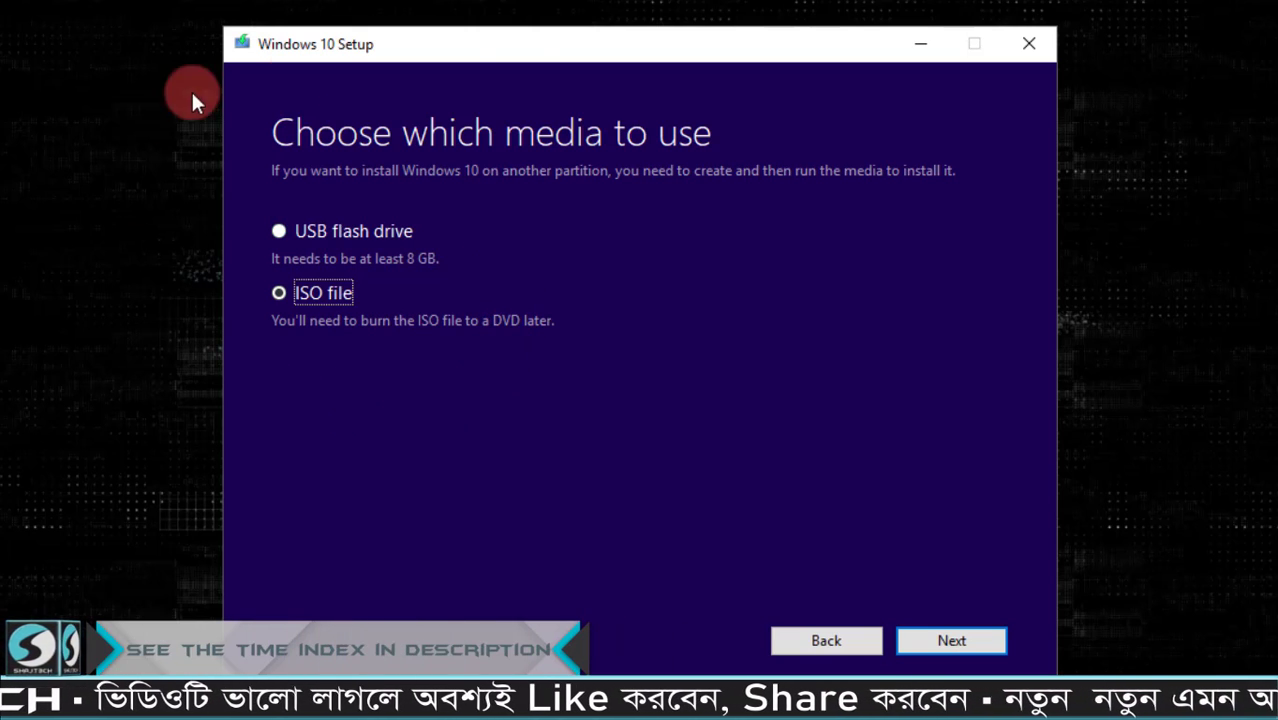
left_click(983, 637)
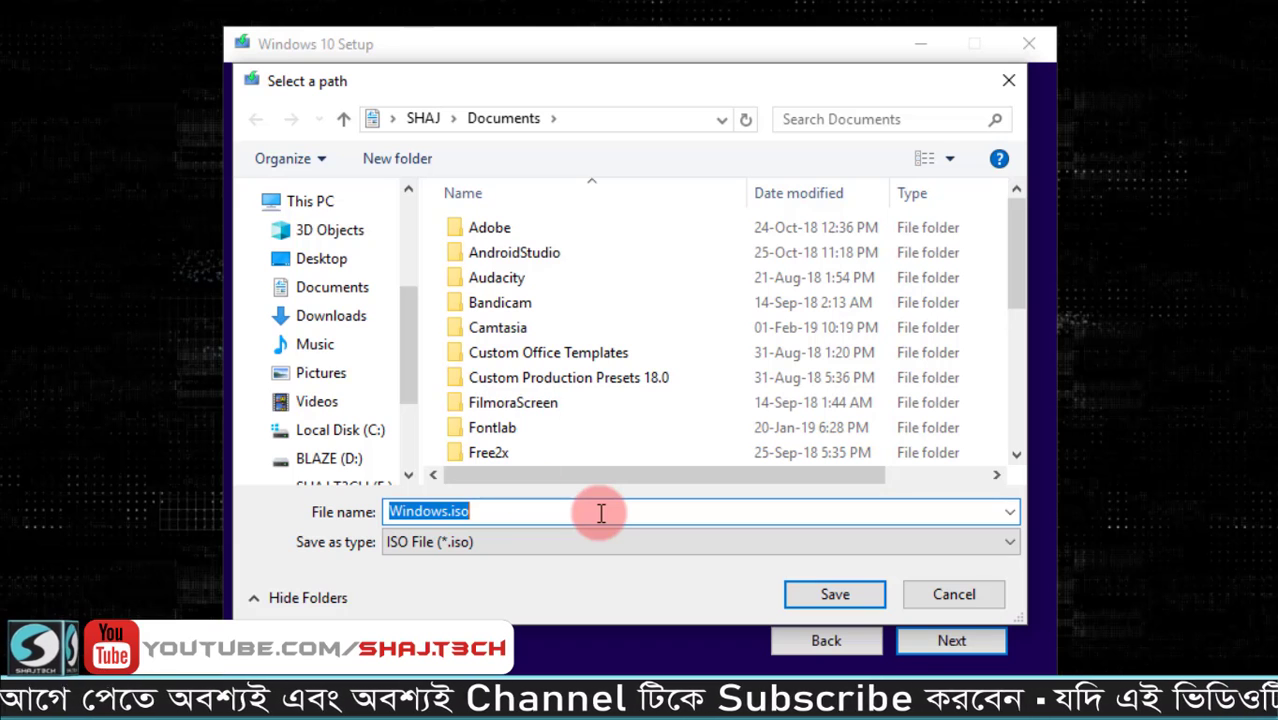
left_click(318, 260)
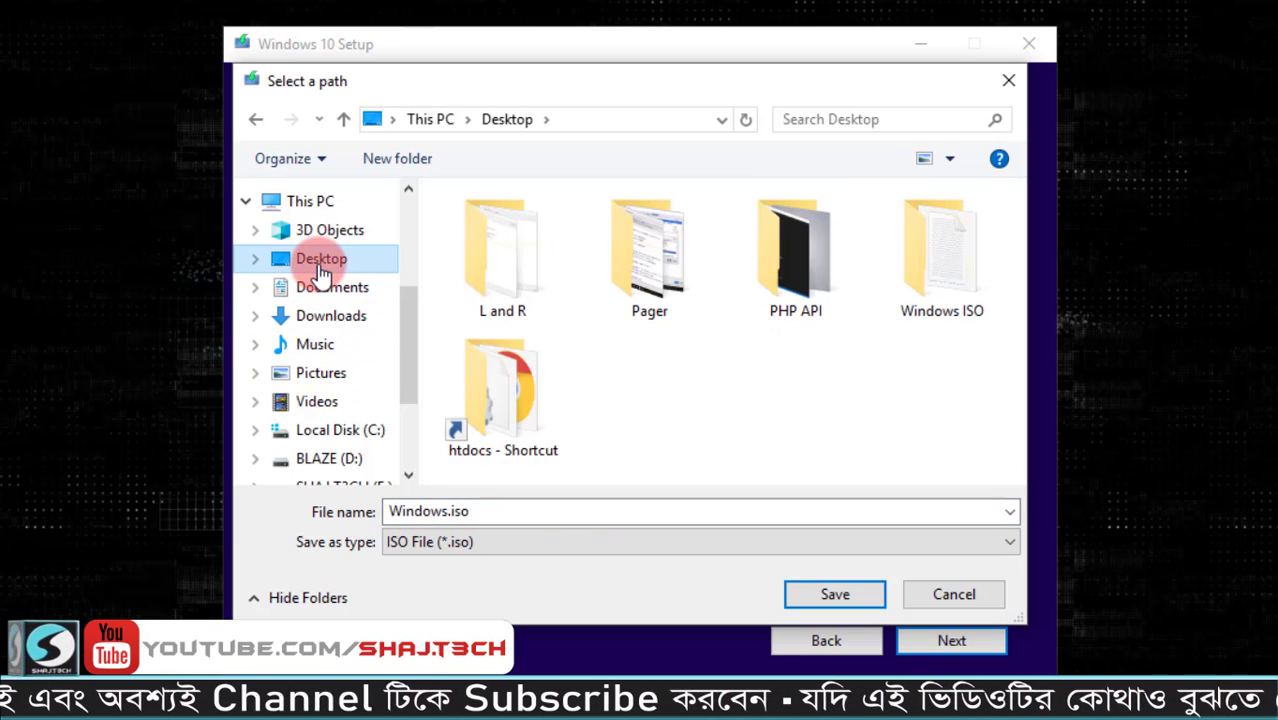
left_click(834, 597)
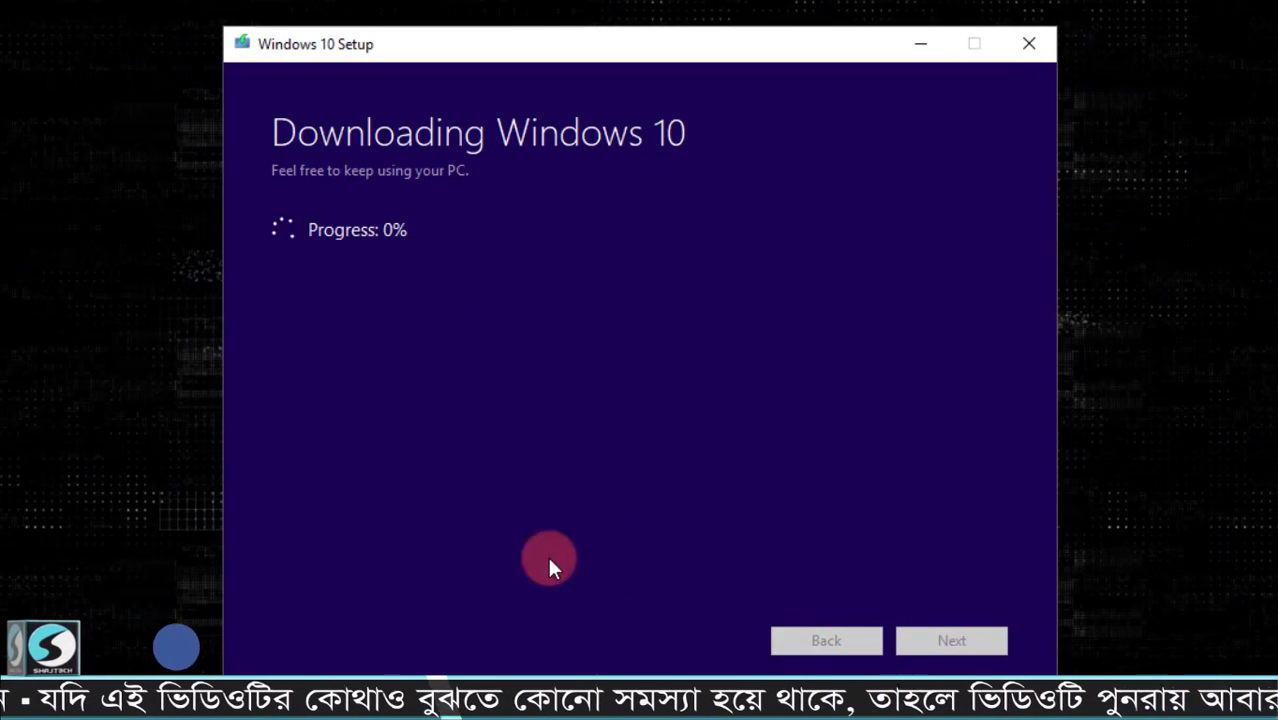